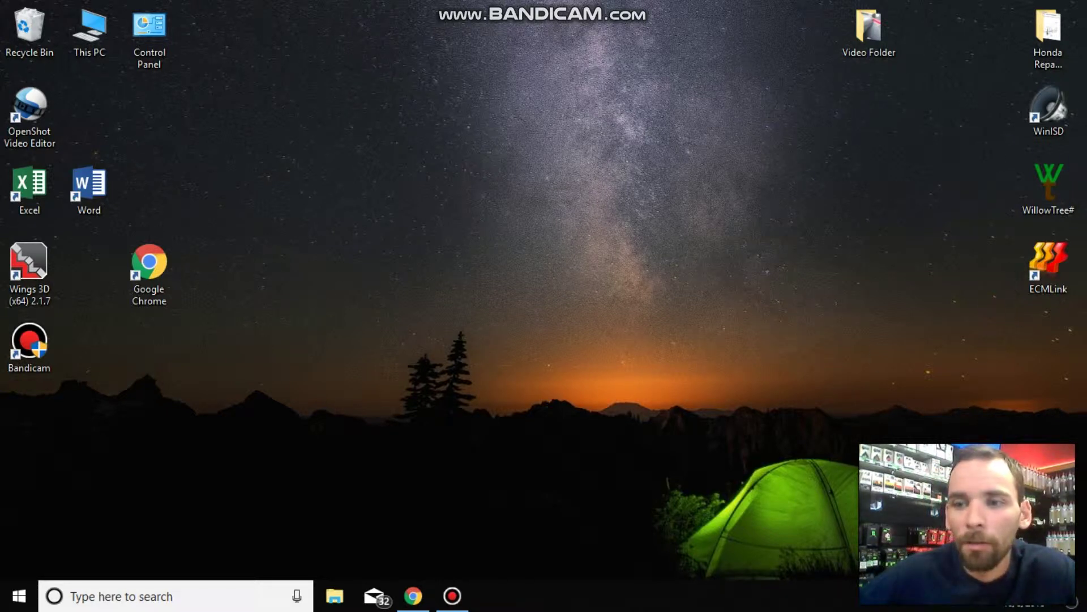
- Launch WinISD and maximize its window to fill the screen
double_click(1051, 115)
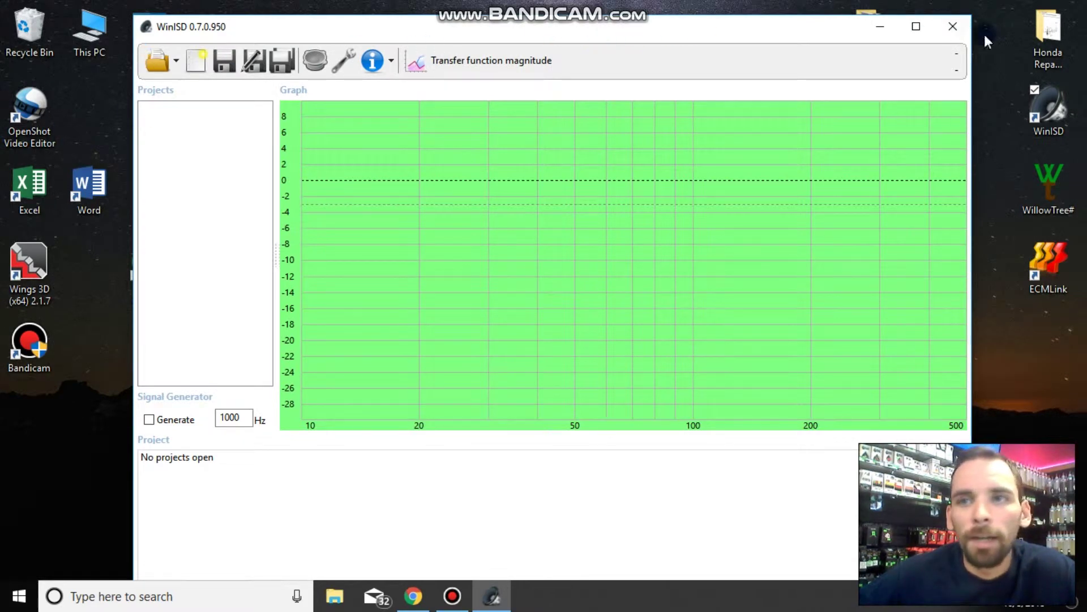
click(915, 27)
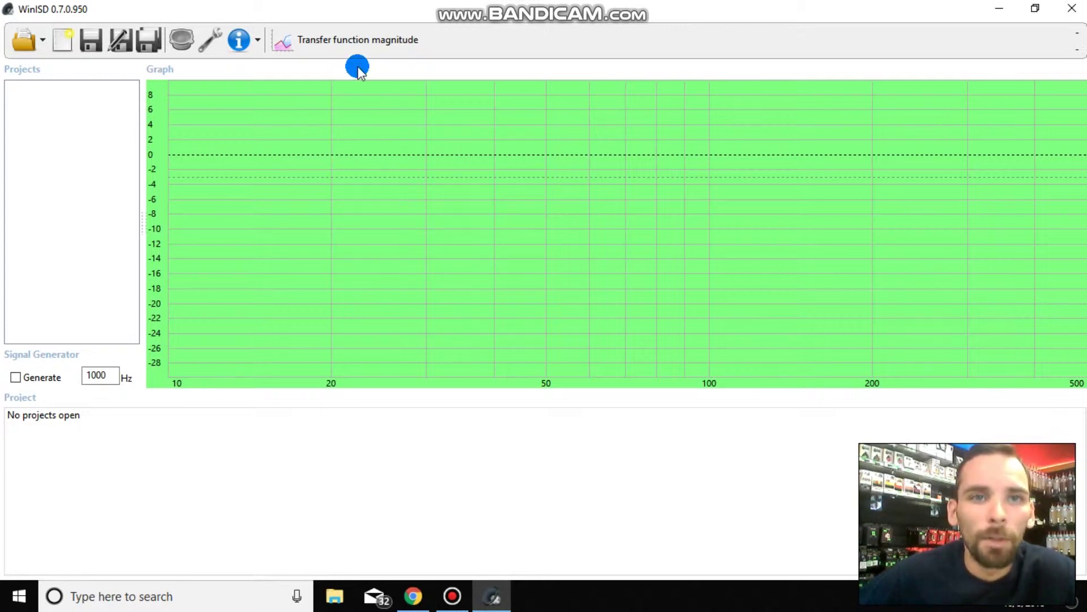
- Start a new project and pick the 715-D2 under Digital Designs in the driver list
click(62, 43)
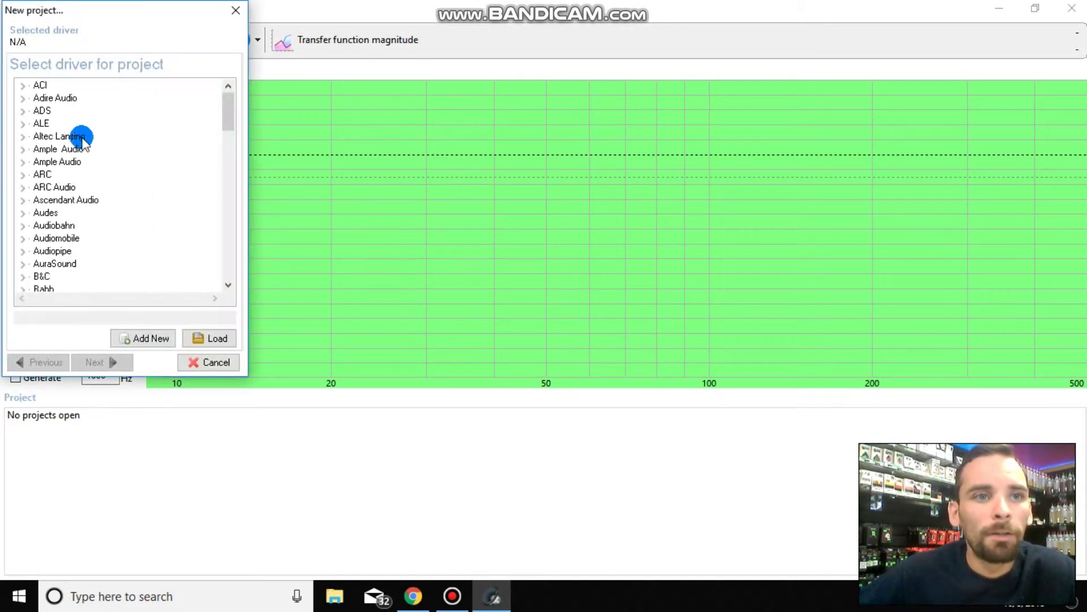
scroll(85, 150, down, 1)
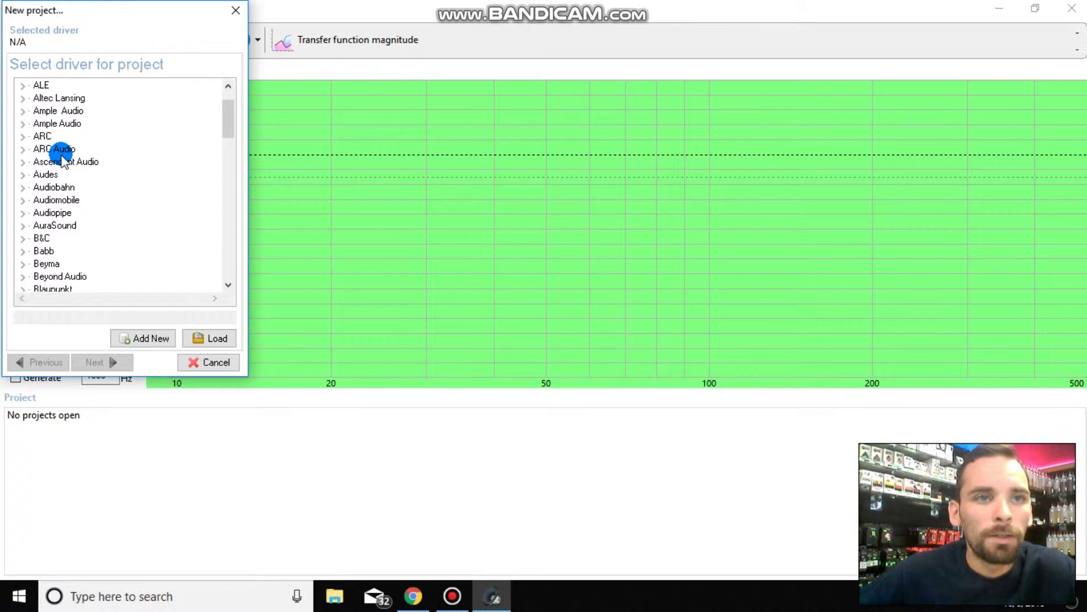
scroll(59, 163, down, 4)
scroll(59, 163, down, 10)
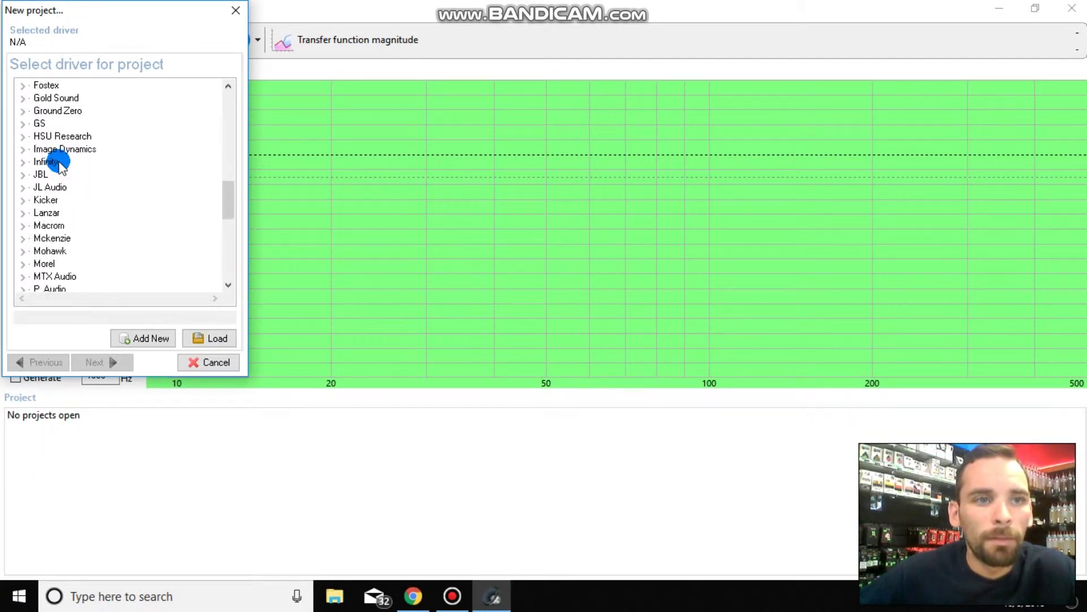
scroll(60, 163, down, 1)
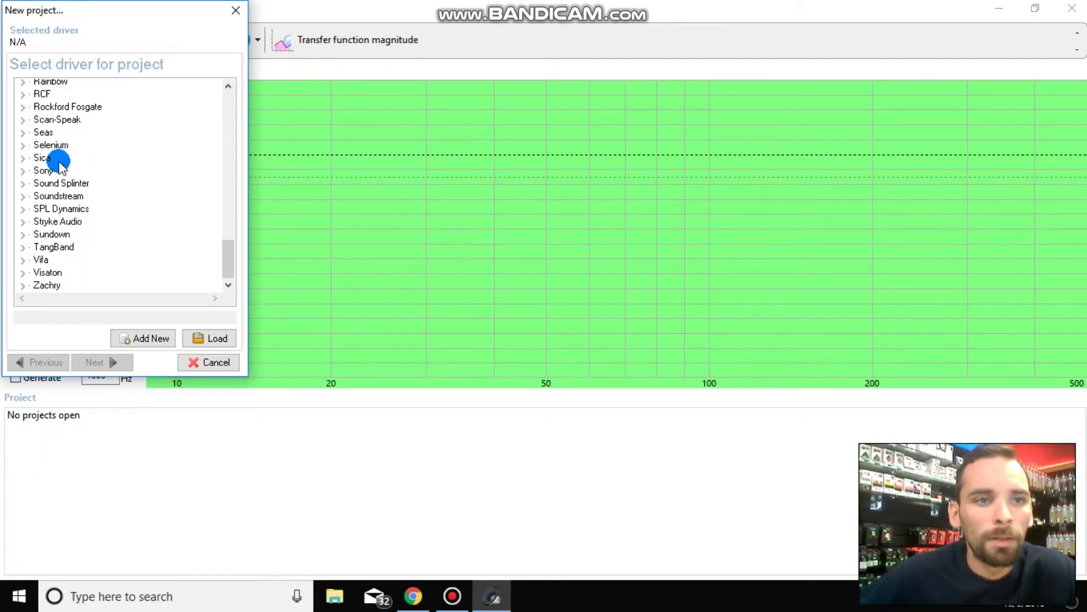
scroll(59, 163, up, 13)
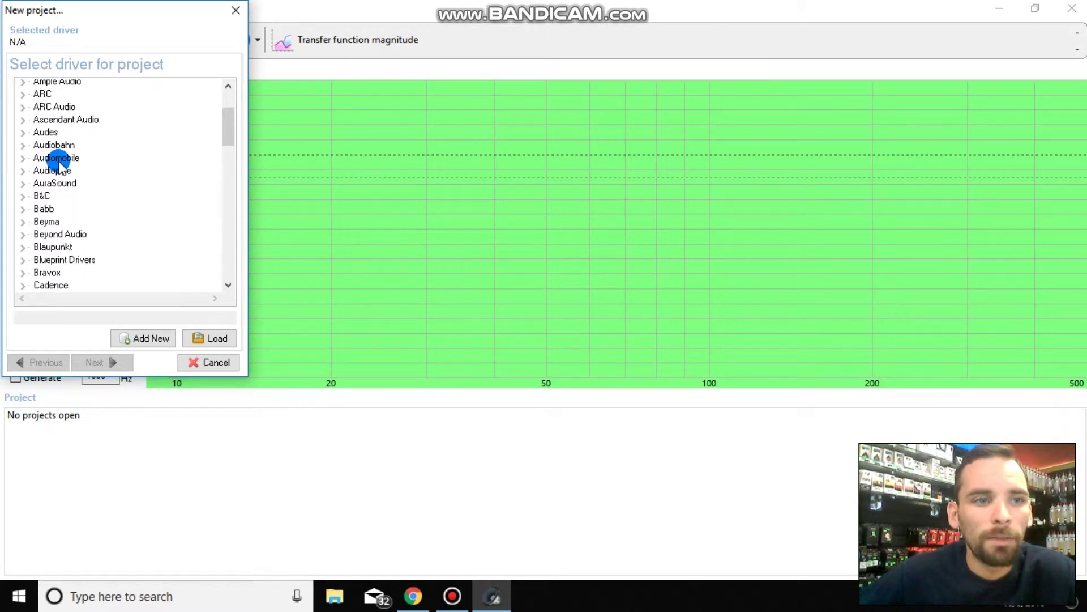
scroll(60, 164, up, 2)
scroll(57, 164, down, 20)
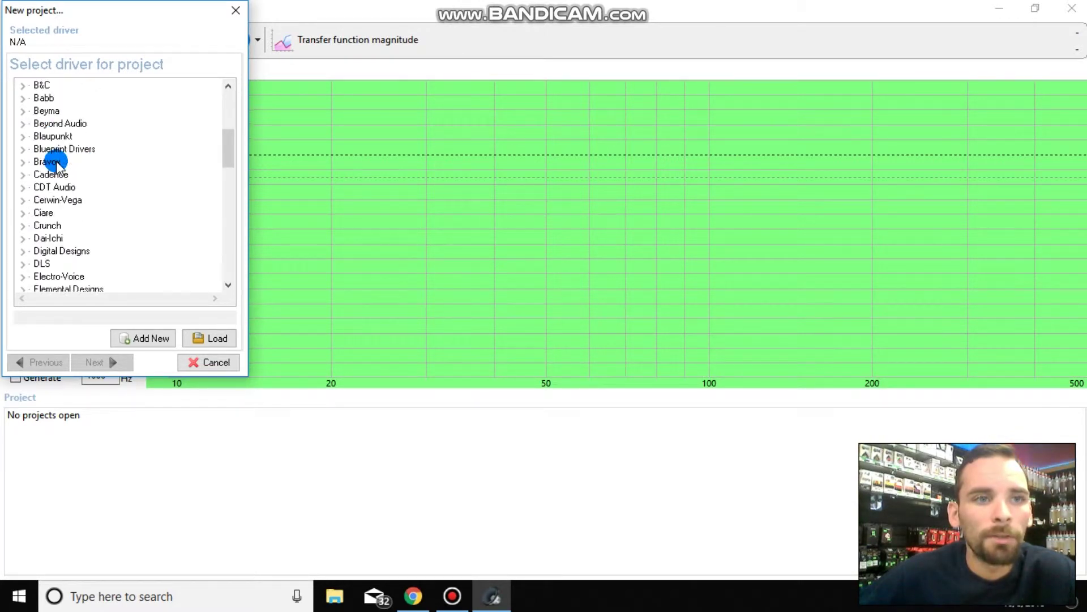
scroll(51, 162, up, 20)
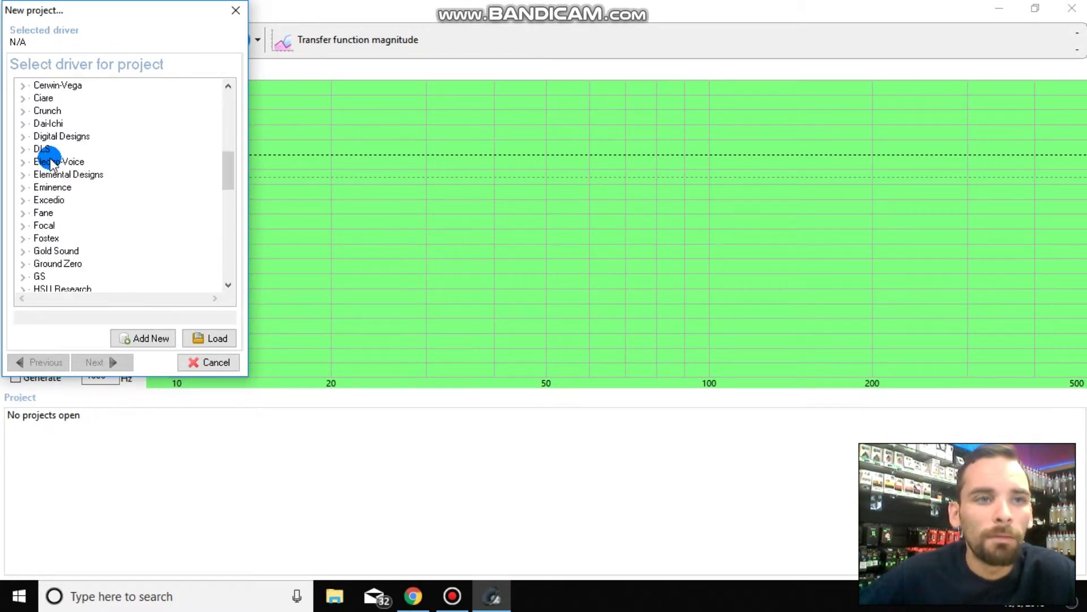
scroll(48, 173, down, 1)
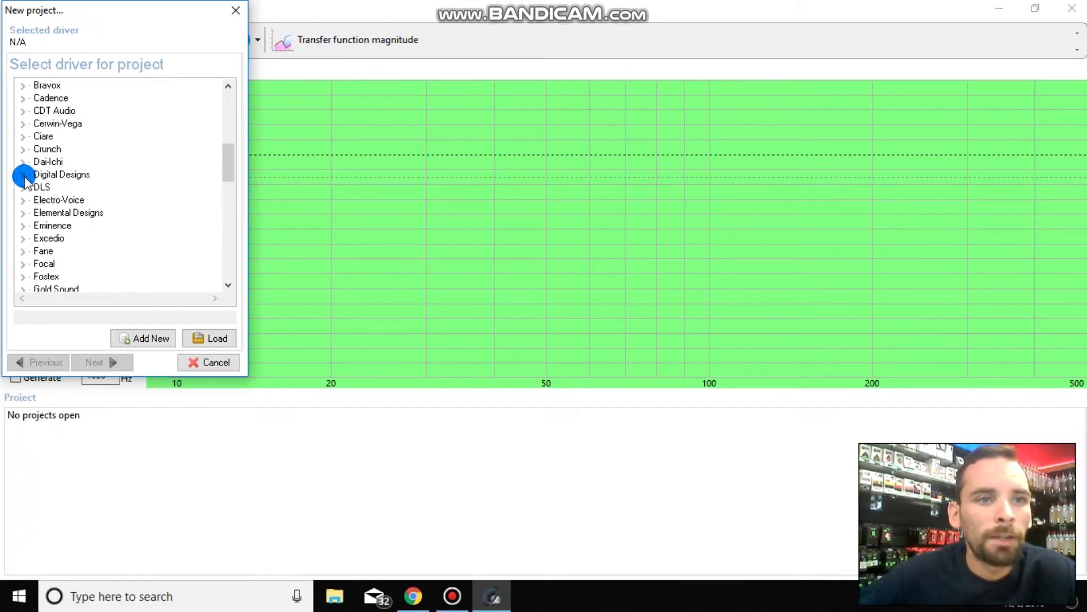
click(23, 176)
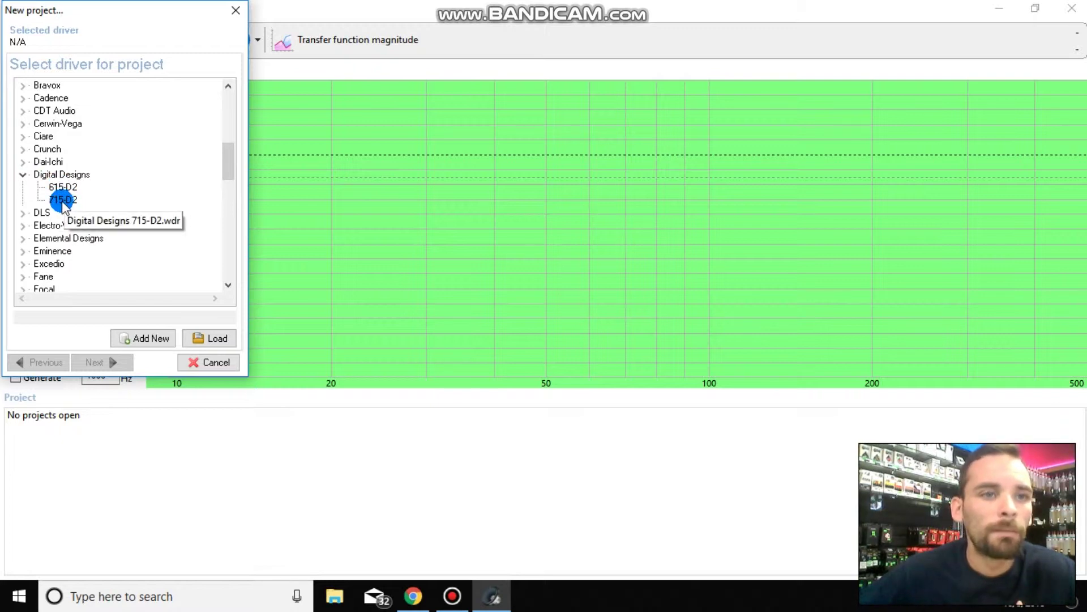
click(63, 200)
- Keep the number of drivers at 1
click(90, 362)
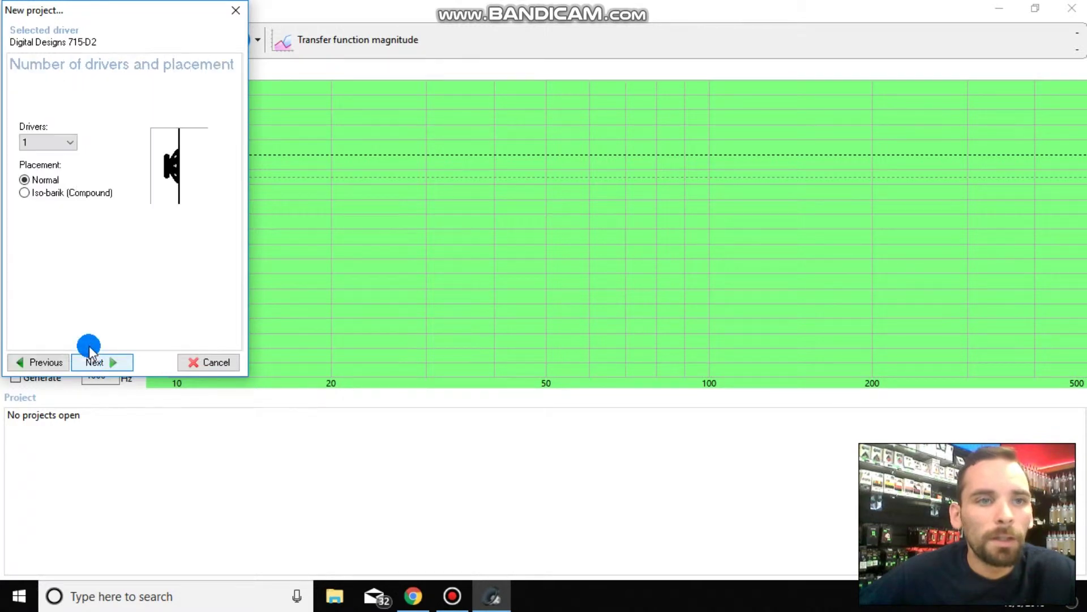
click(66, 143)
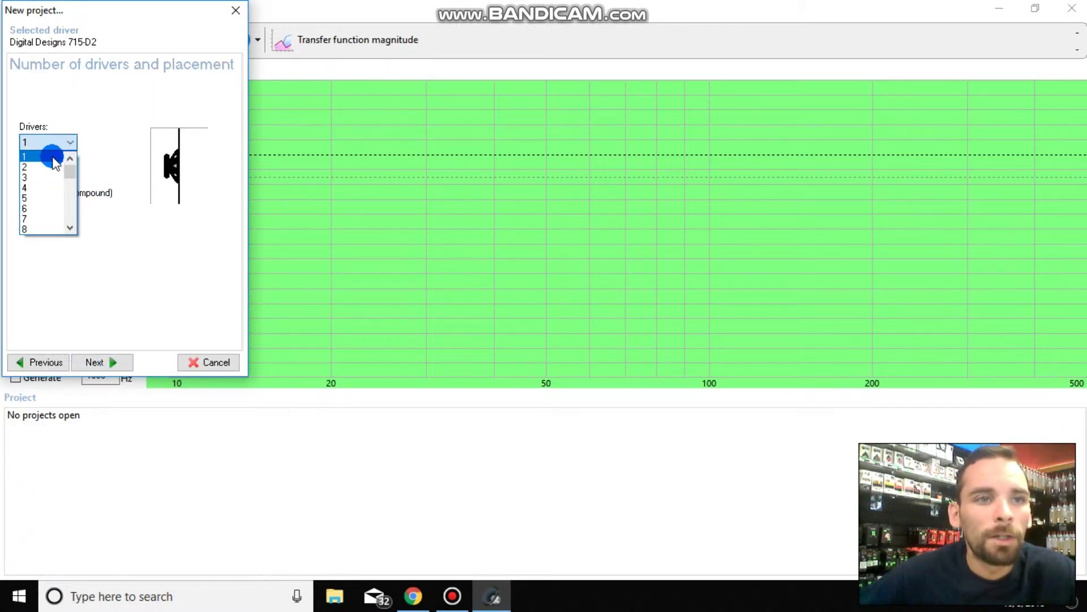
drag(72, 167, 71, 236)
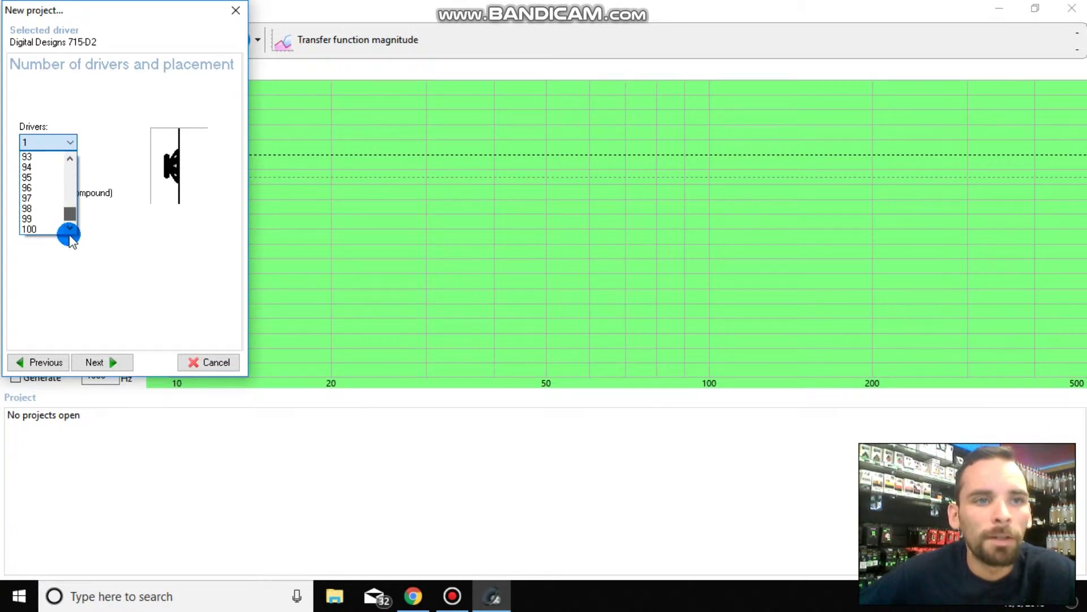
drag(70, 234, 53, 150)
click(53, 156)
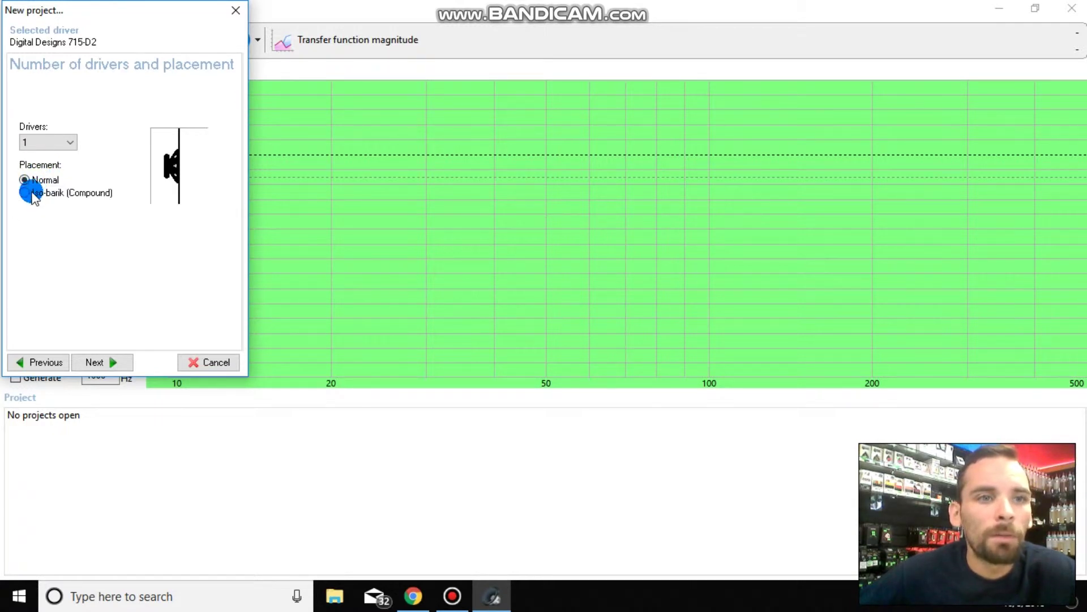
- Try Iso-barik compound placement, then revert to Normal placement and proceed to box design
click(25, 192)
click(170, 177)
click(180, 150)
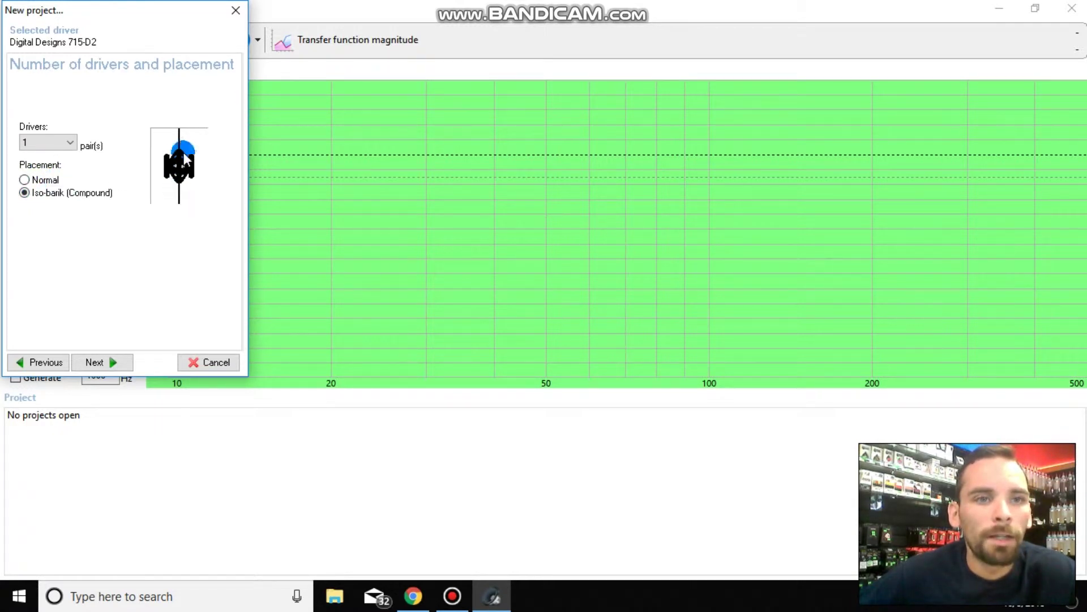
click(175, 166)
click(173, 156)
click(152, 145)
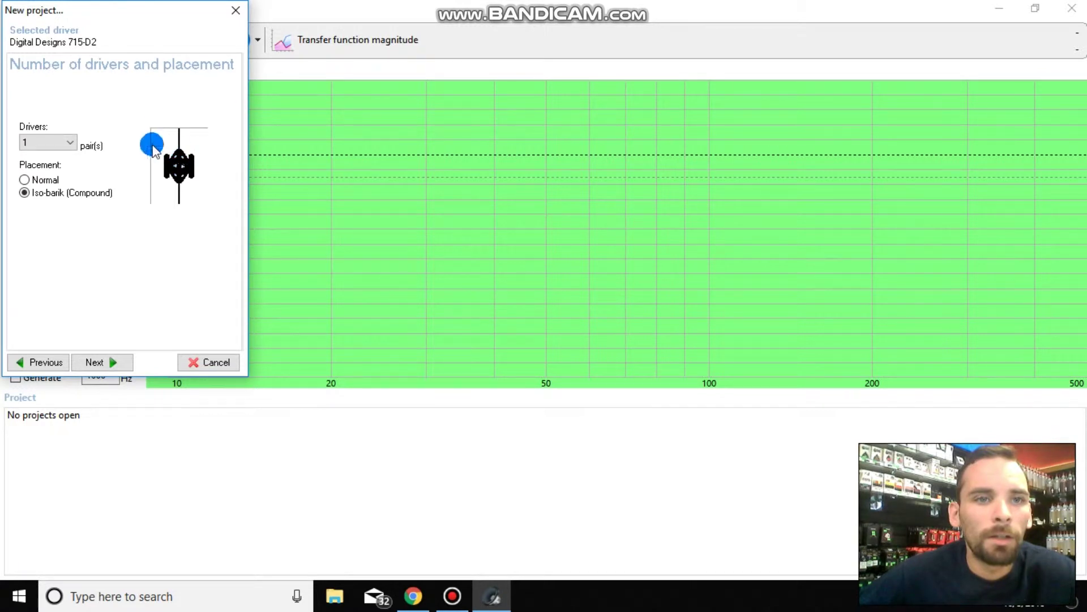
click(173, 161)
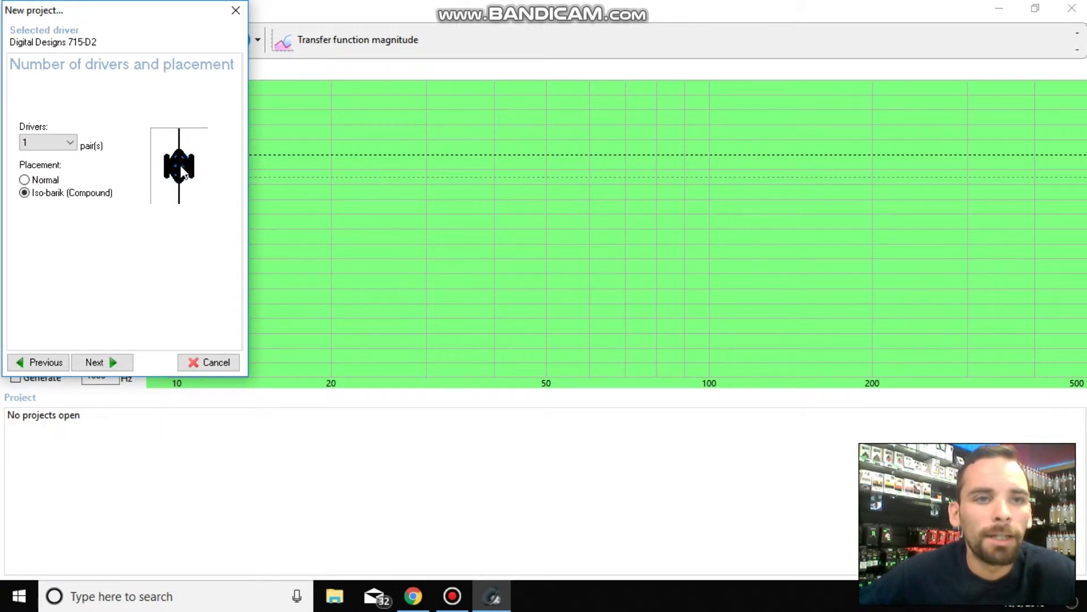
click(181, 182)
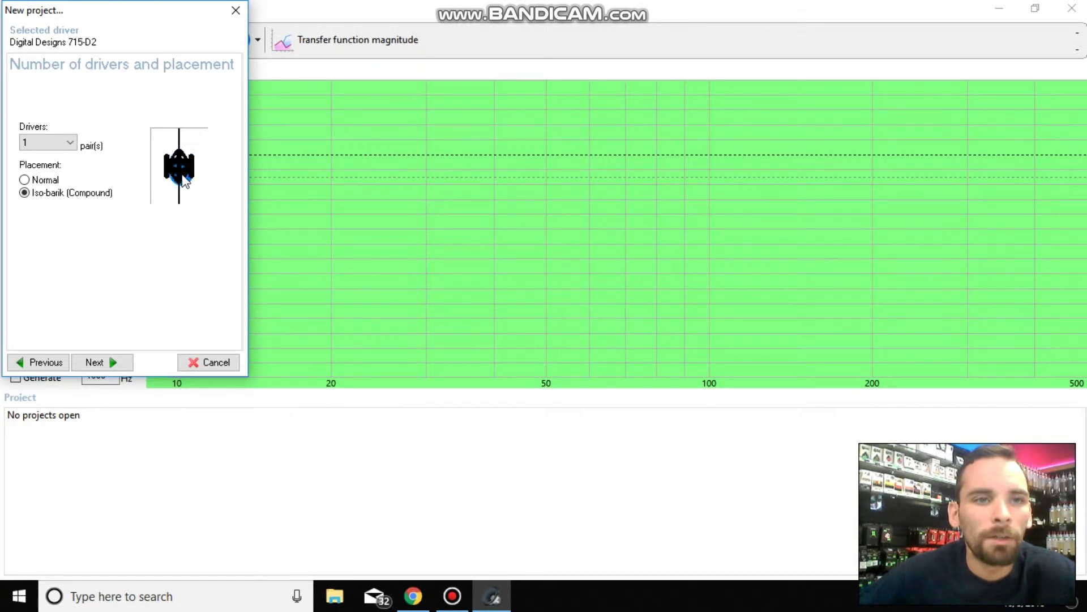
click(190, 164)
click(199, 168)
click(173, 154)
click(144, 163)
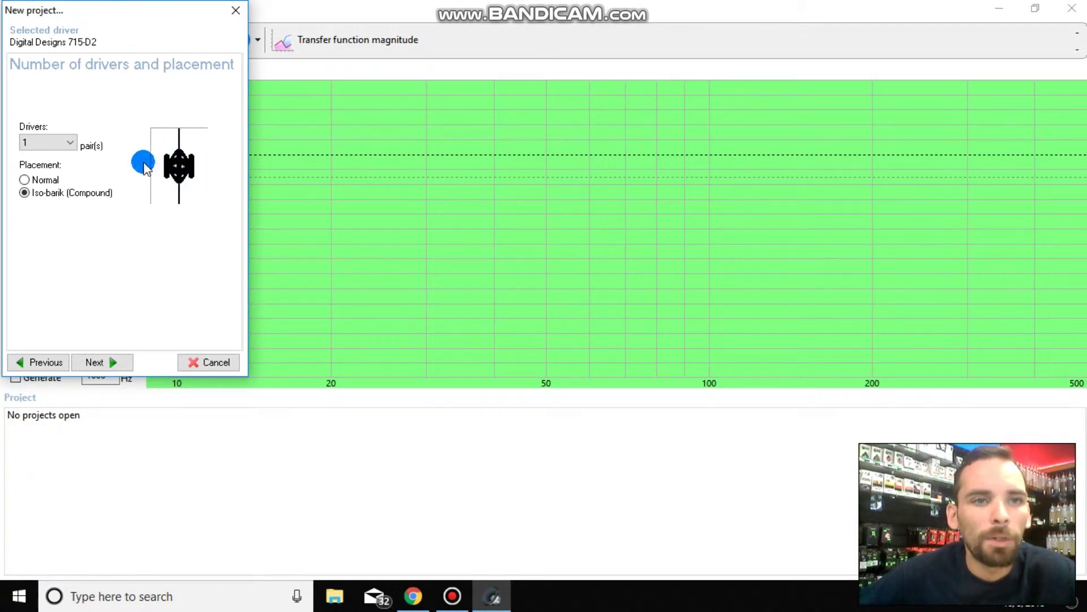
click(233, 167)
click(193, 163)
click(154, 168)
click(196, 162)
click(193, 167)
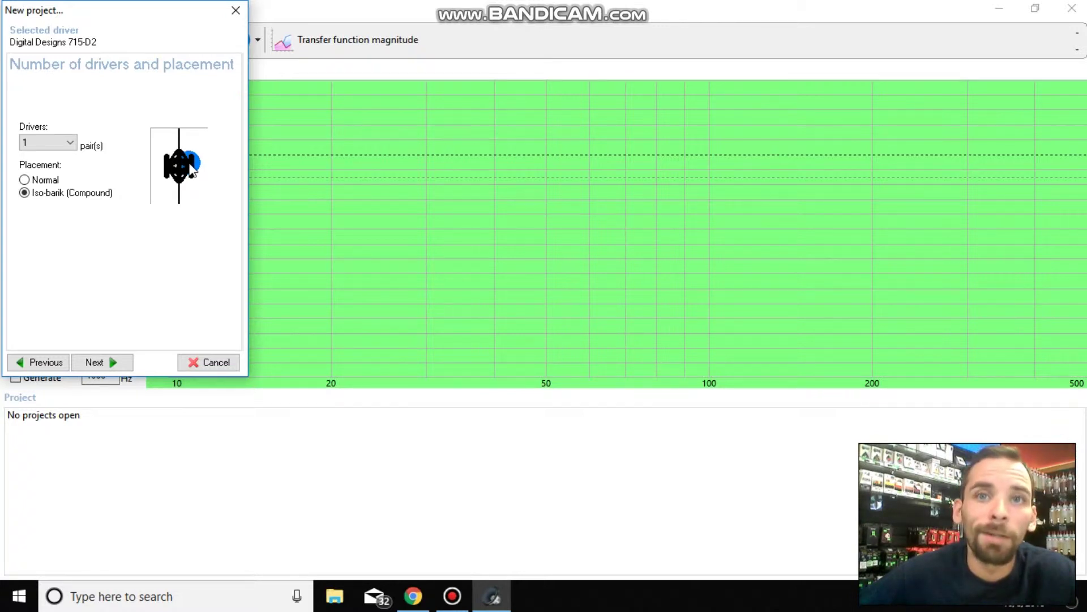
click(25, 180)
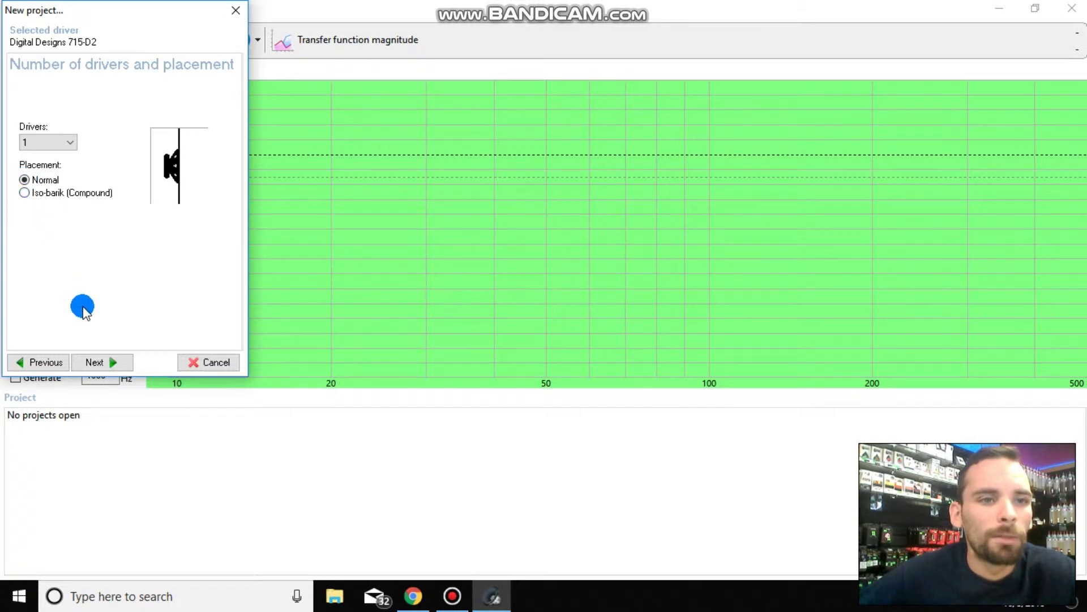
click(100, 362)
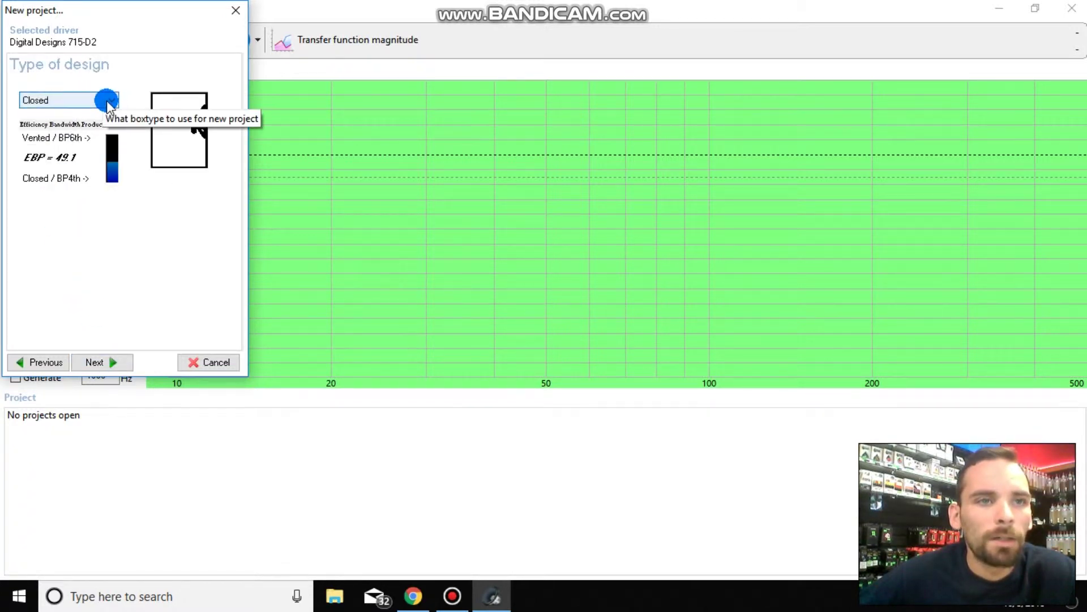
- Choose the Vented box type and accept the suggested C4/SC4 alignment
click(106, 102)
drag(106, 113, 80, 125)
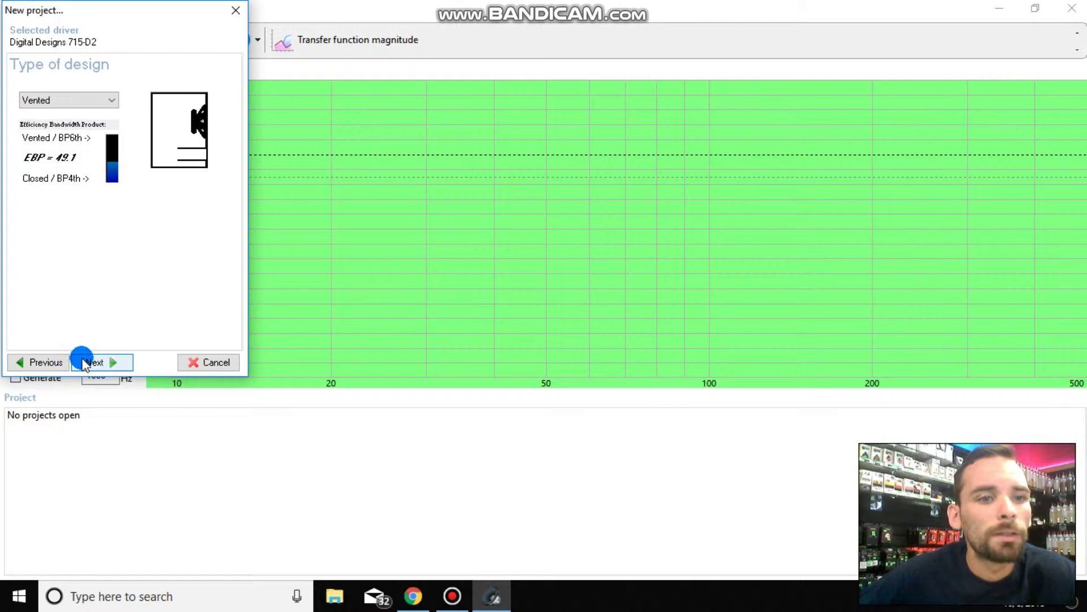
click(95, 363)
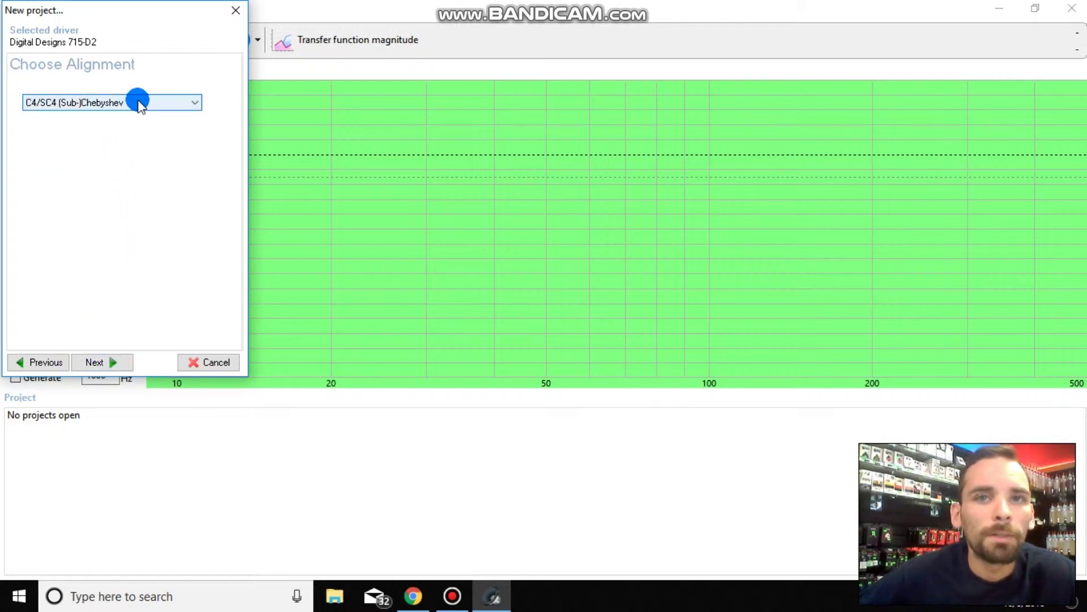
click(103, 362)
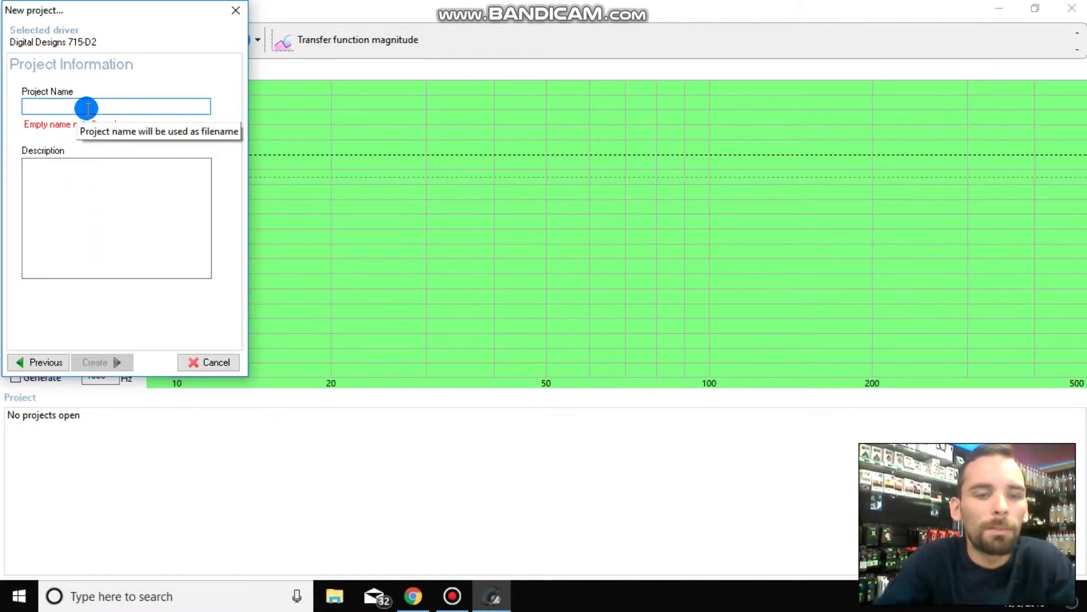
- Name the project 'DD 715 5.2 Cubic Foot' and create it
text(DD 715 5.2 Cubic Foot)
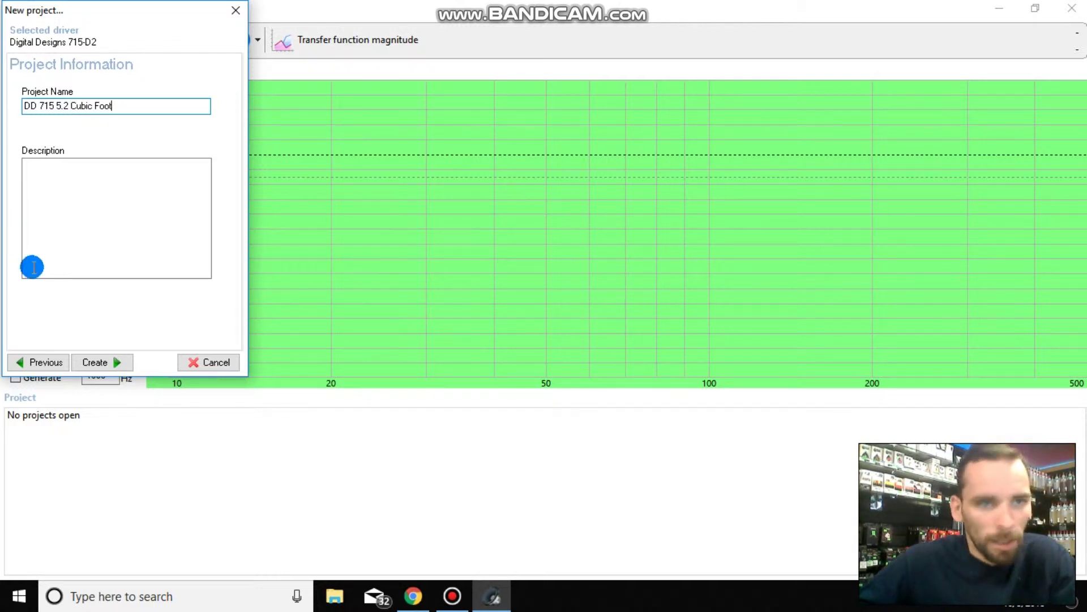
click(100, 366)
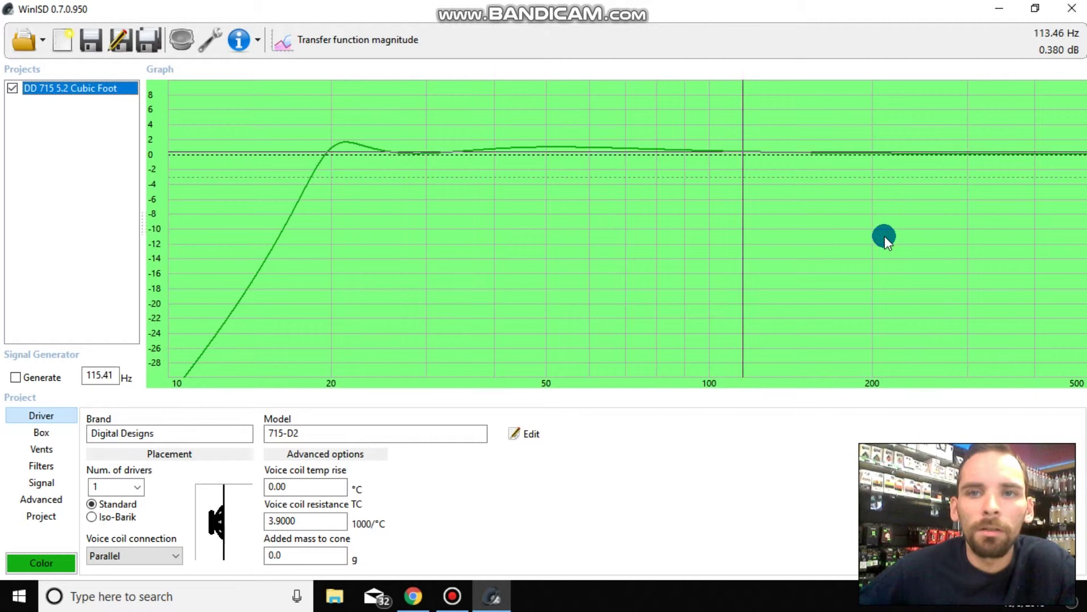
- Set the graph marker at 41.88 Hz, reading a 0.822 dB response level
click(367, 233)
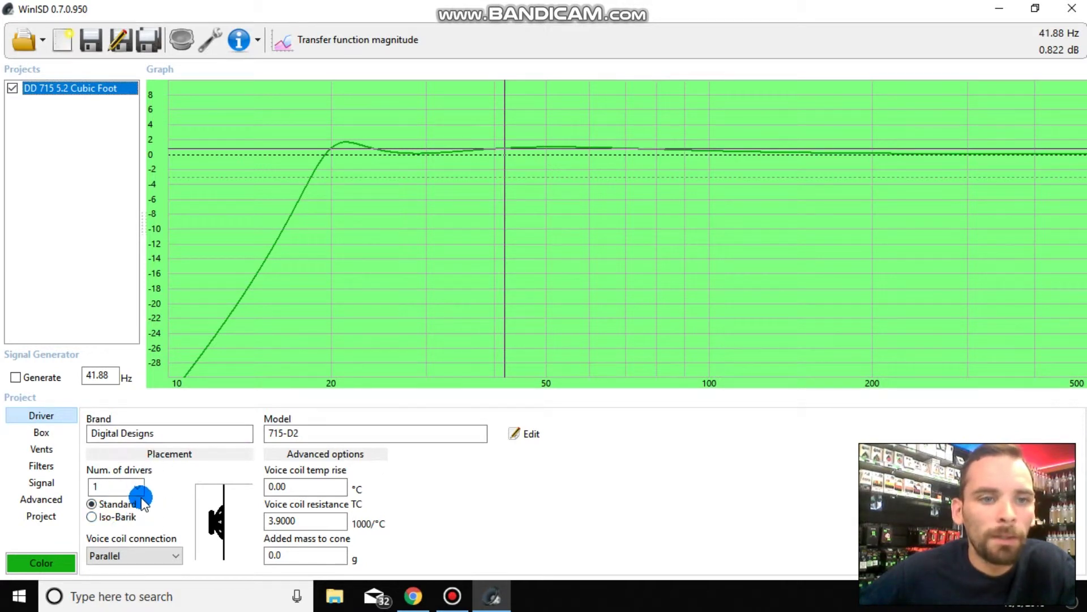
- On the Box page, change volume from 9.075 to 5.2 ft³ and tuning from 21.55 to 28 Hz
click(56, 437)
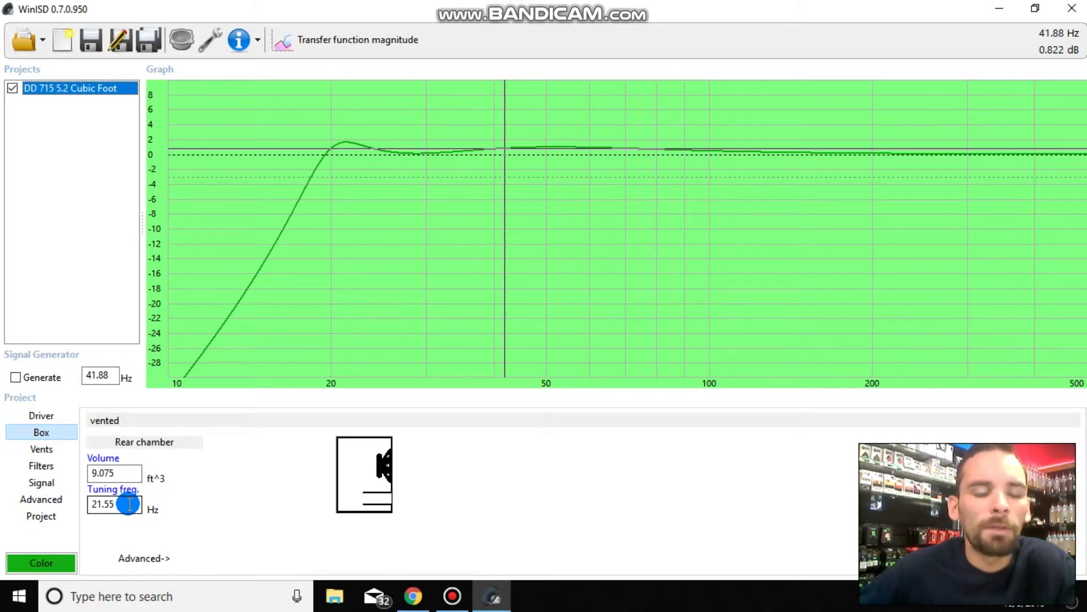
click(125, 474)
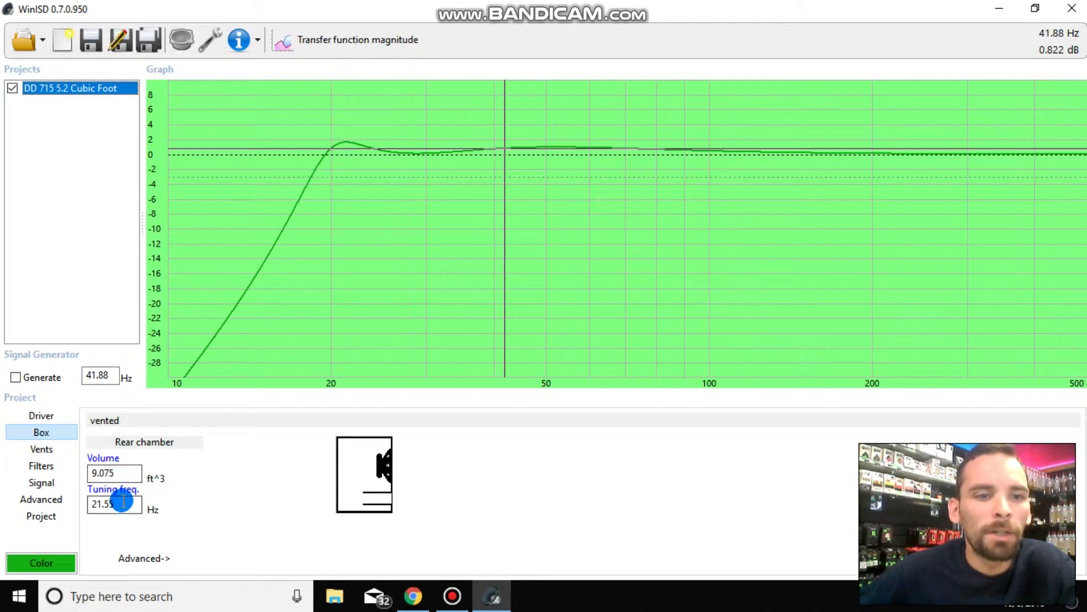
click(119, 499)
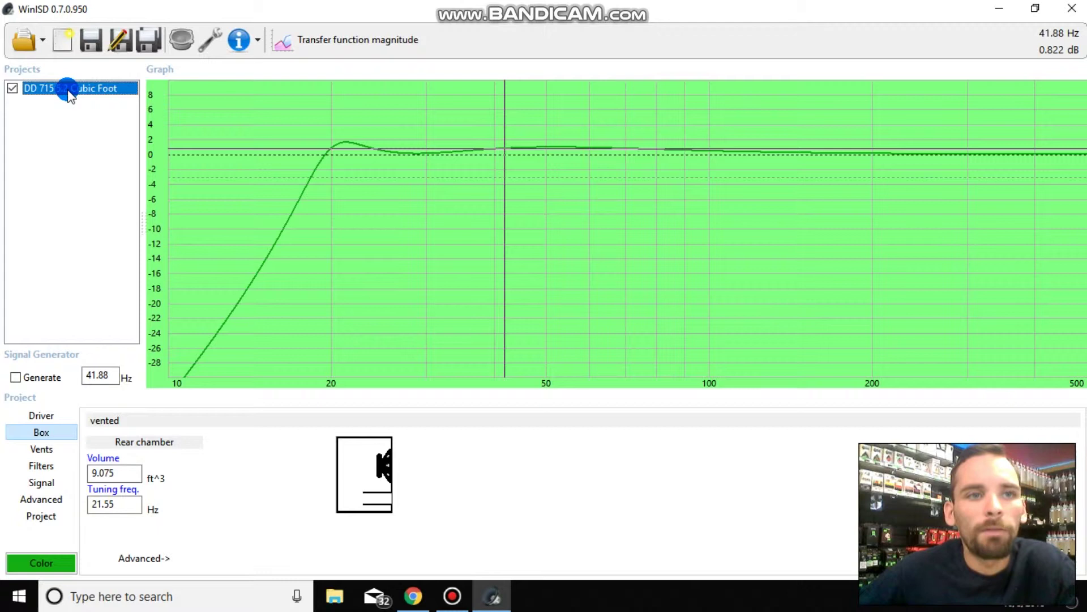
click(136, 379)
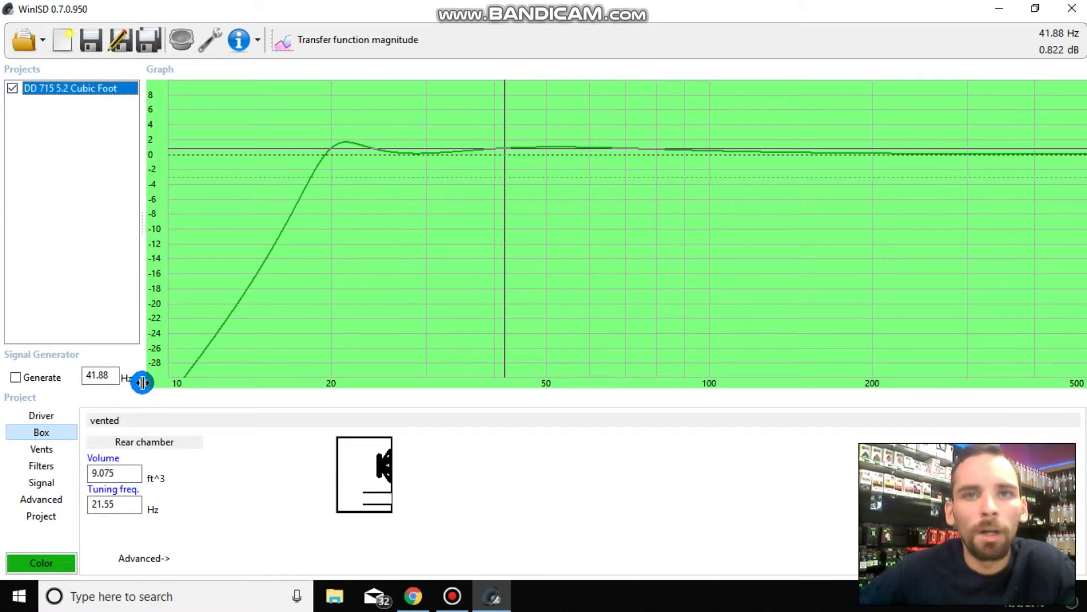
double_click(102, 473)
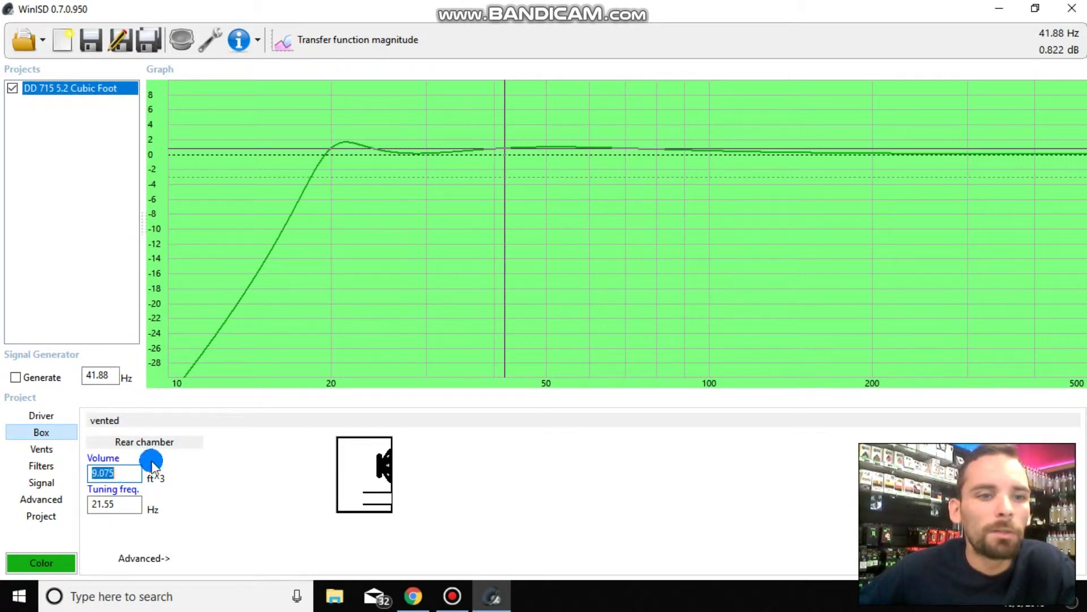
text(5.2)
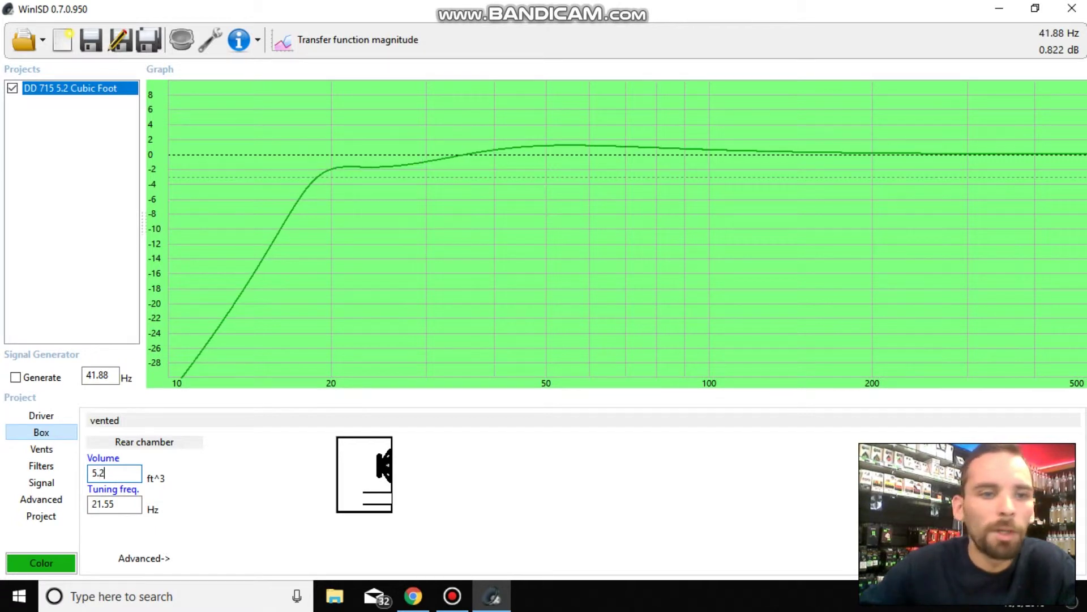
double_click(114, 505)
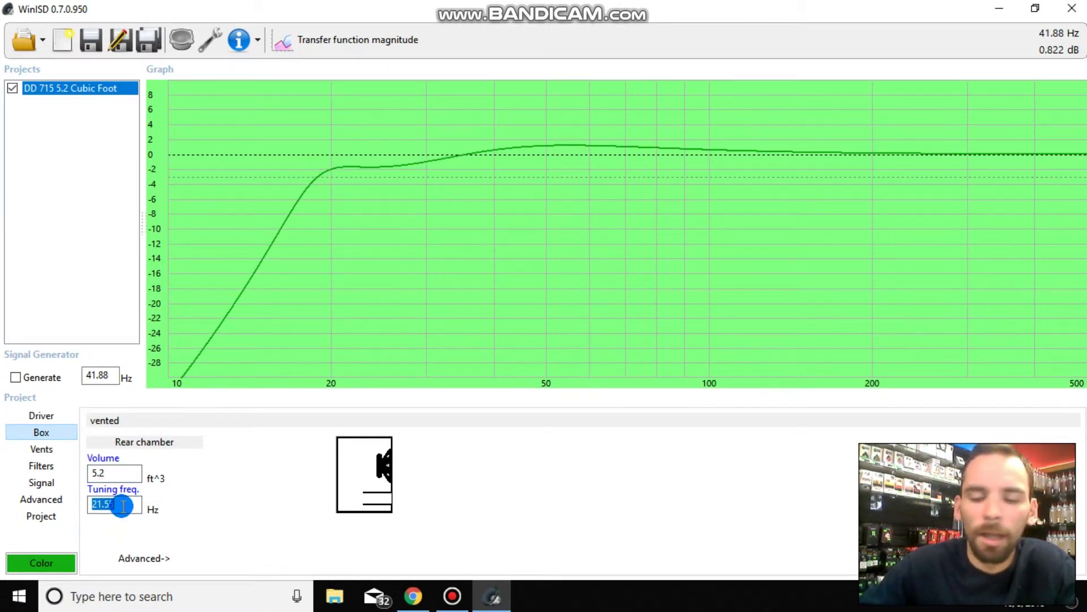
text(28)
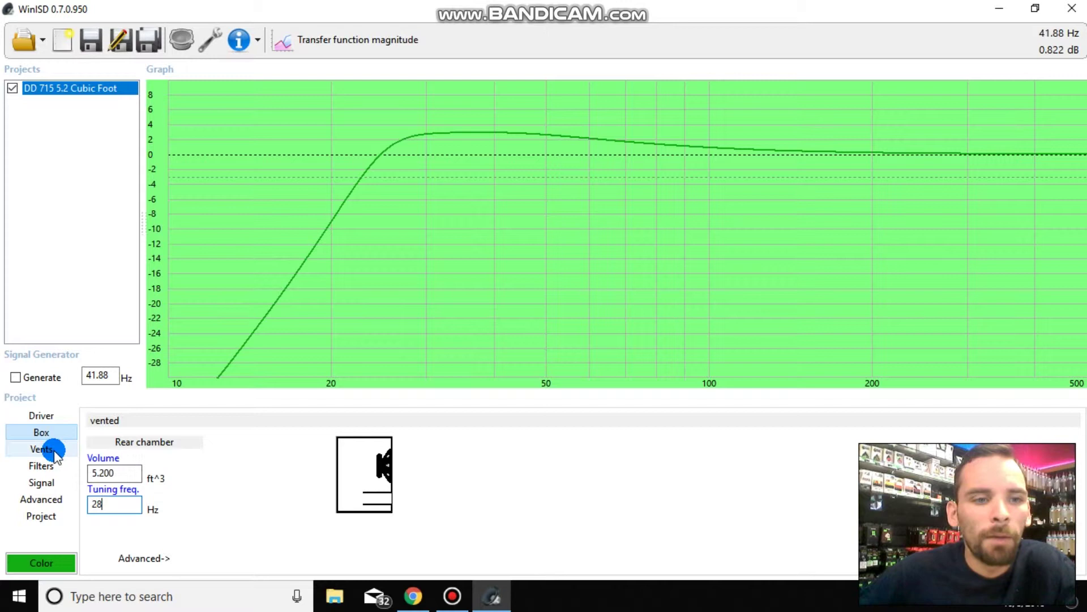
- Add a 2nd-order Butterworth lowpass filter, changing its cutoff from 50 Hz to 40 Hz
click(49, 468)
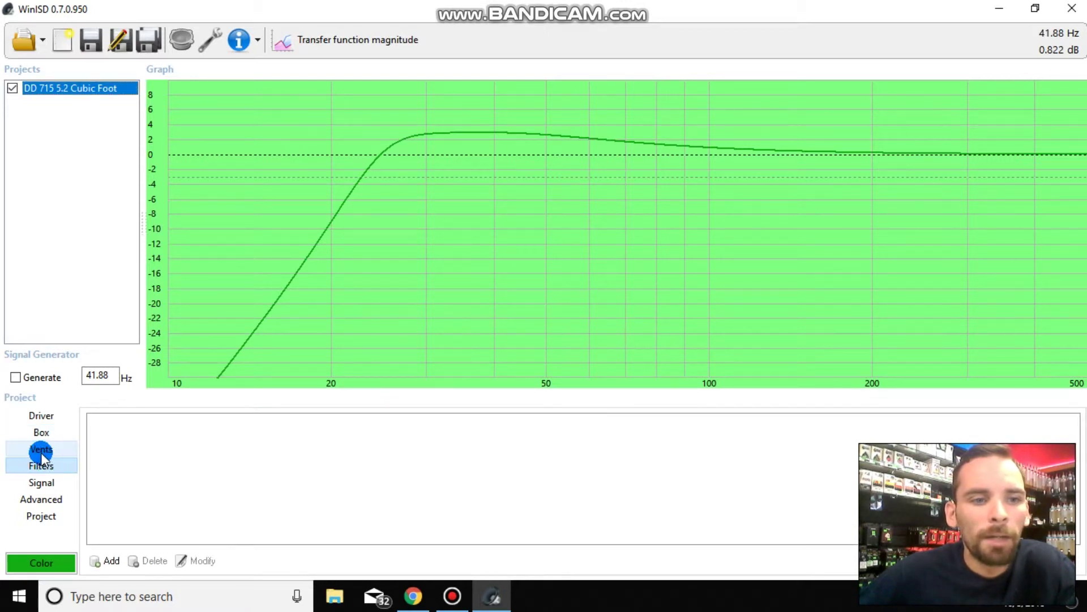
click(110, 562)
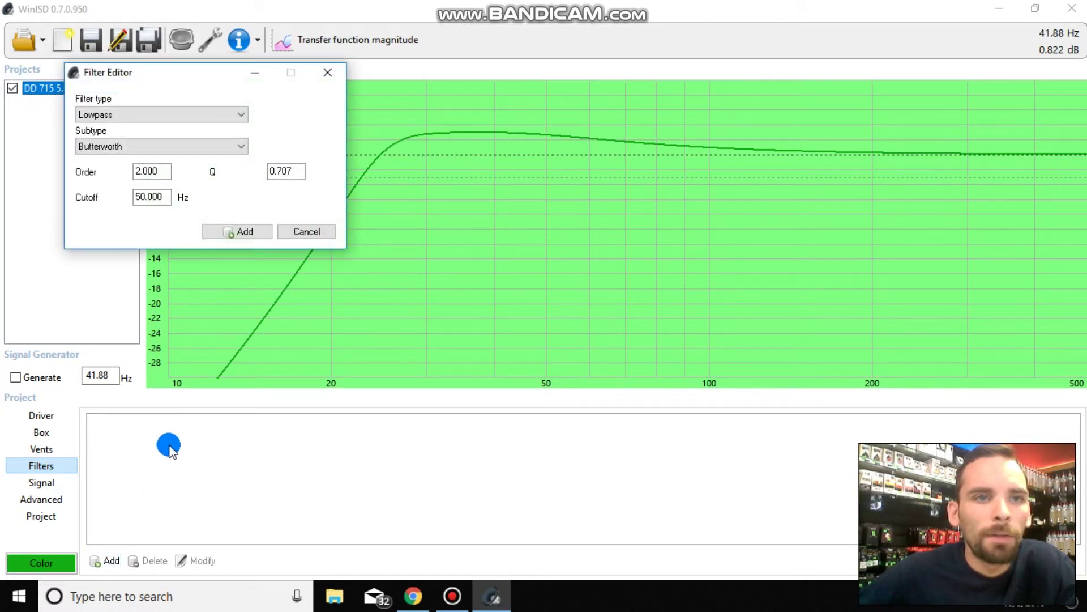
drag(170, 196, 162, 199)
double_click(159, 197)
text(40)
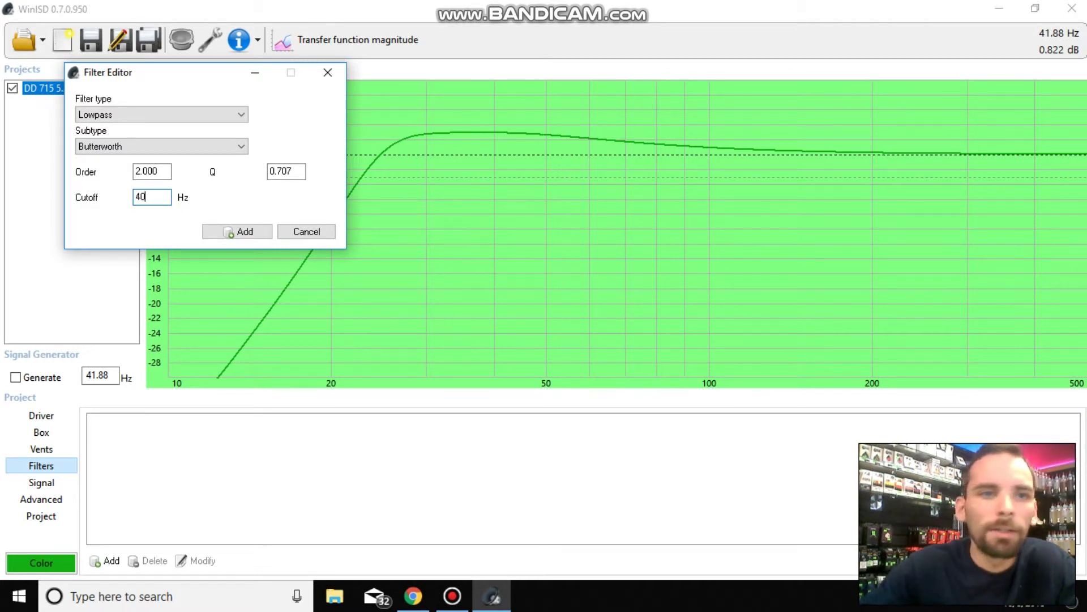
double_click(148, 199)
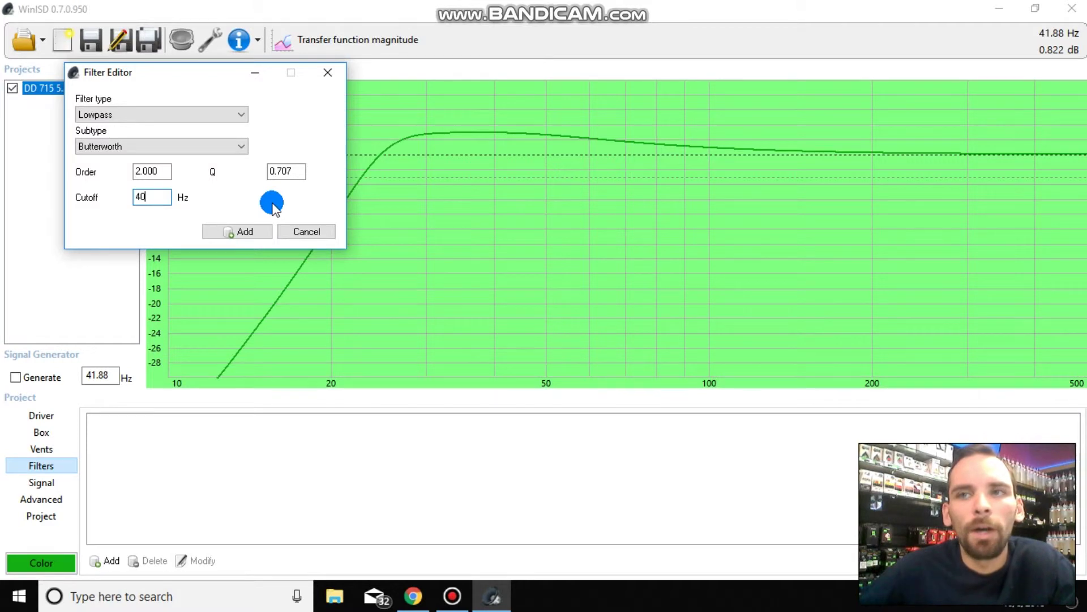
double_click(145, 198)
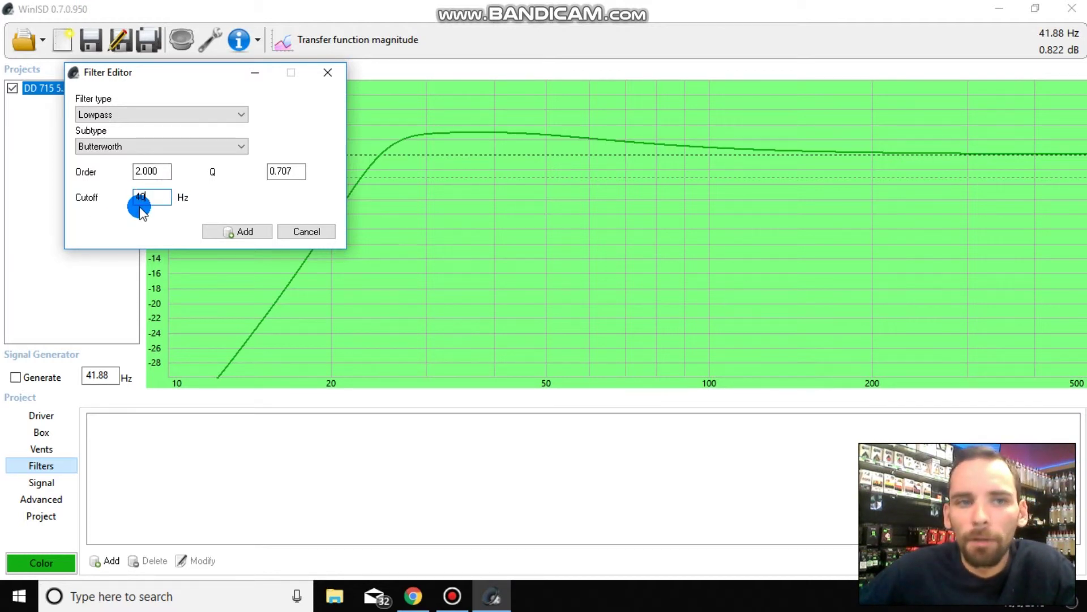
click(237, 230)
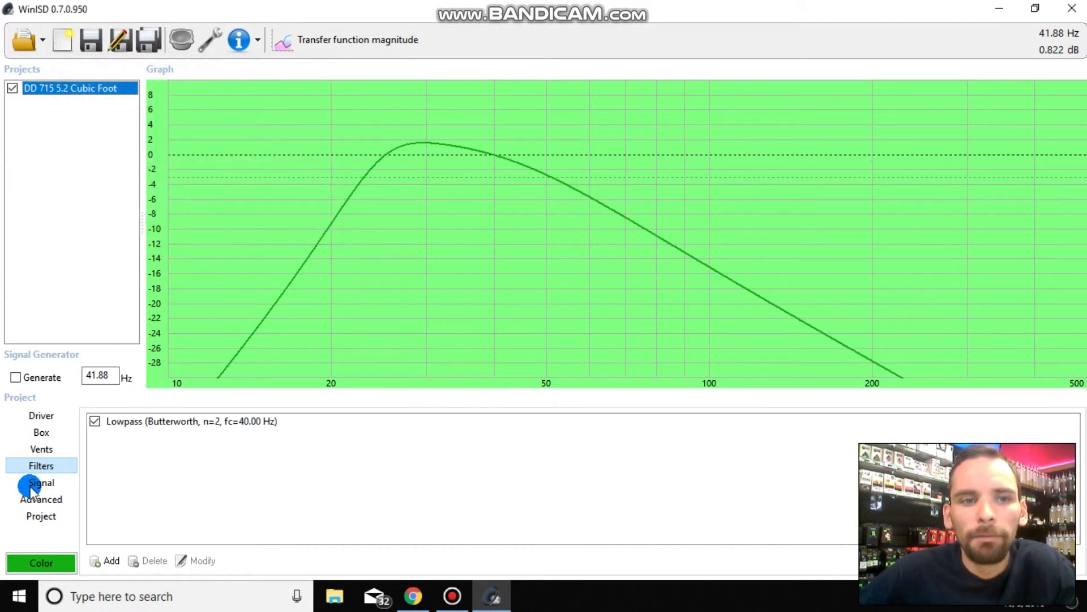
- Show the Signal settings and select the 1.0 W system input power value
click(58, 481)
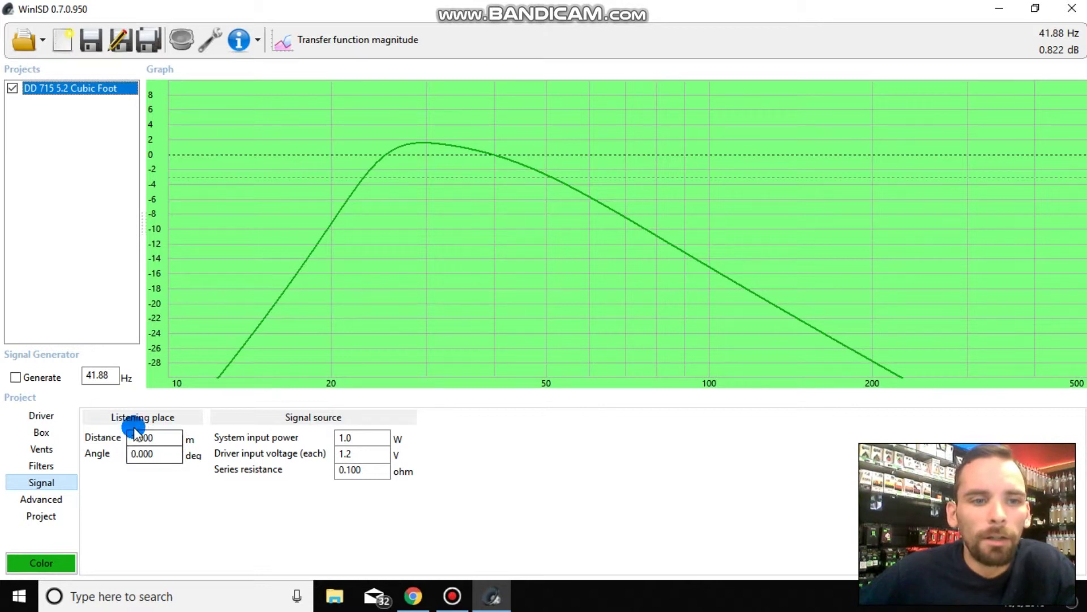
double_click(145, 455)
click(145, 440)
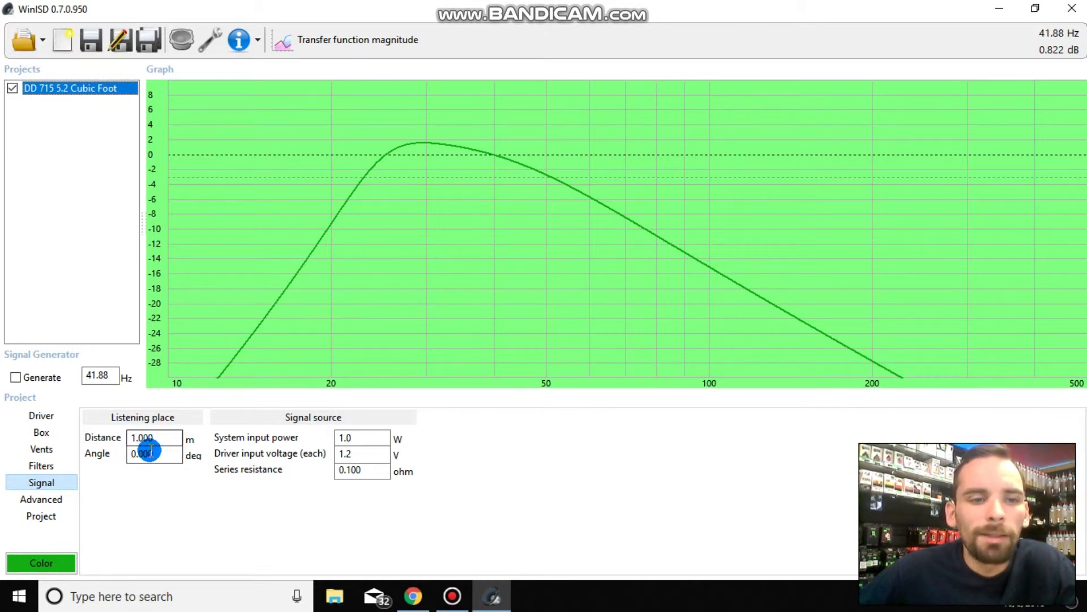
double_click(352, 439)
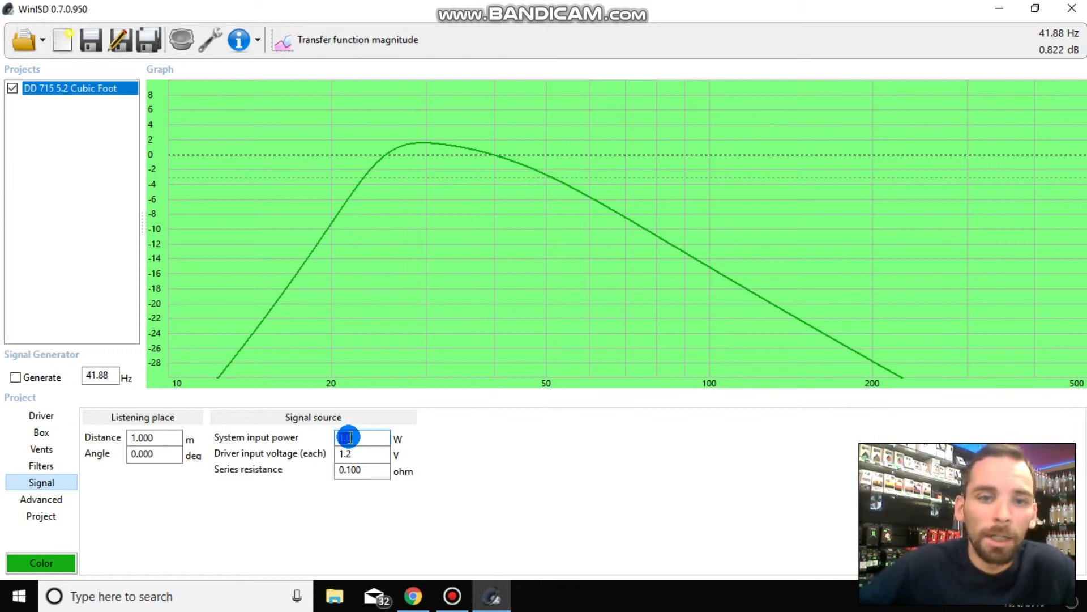
- Set system input power to 1200 W and series resistance from 0.100 to 4 ohms
drag(348, 437, 362, 436)
text(1200)
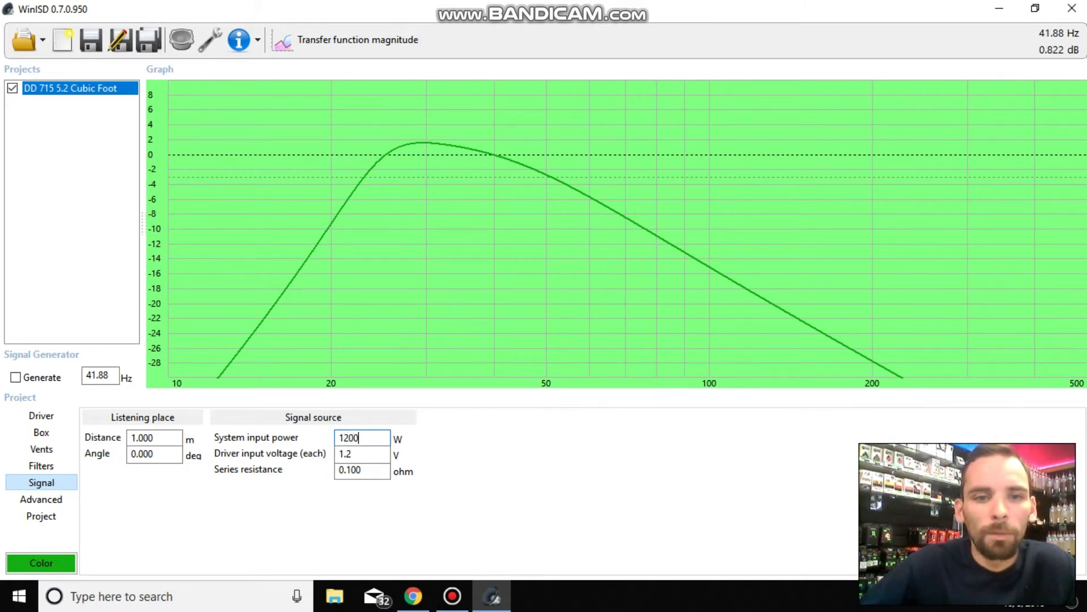
key(Return)
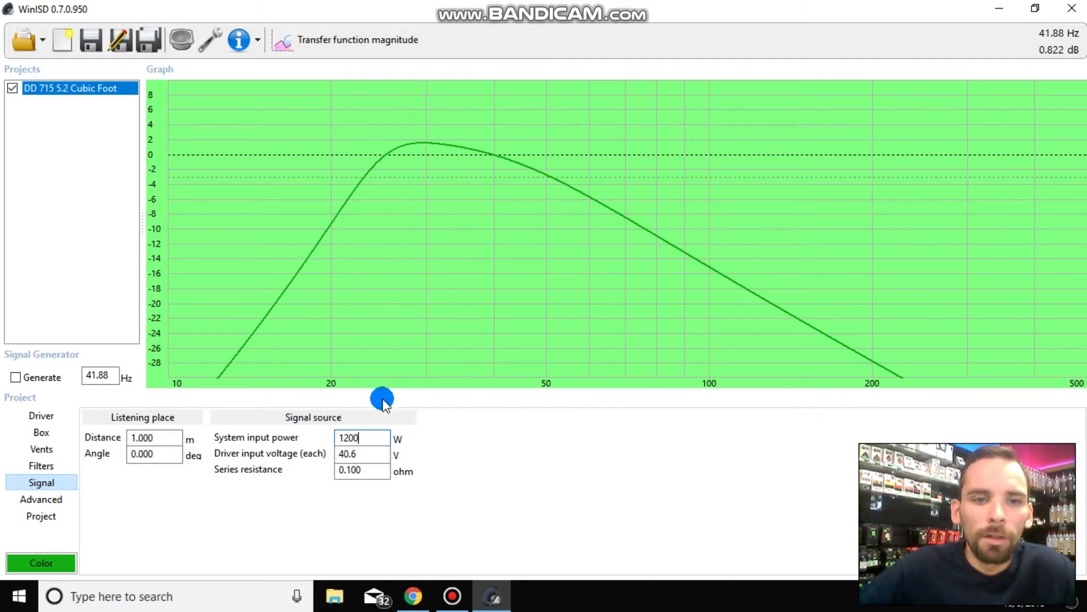
double_click(384, 473)
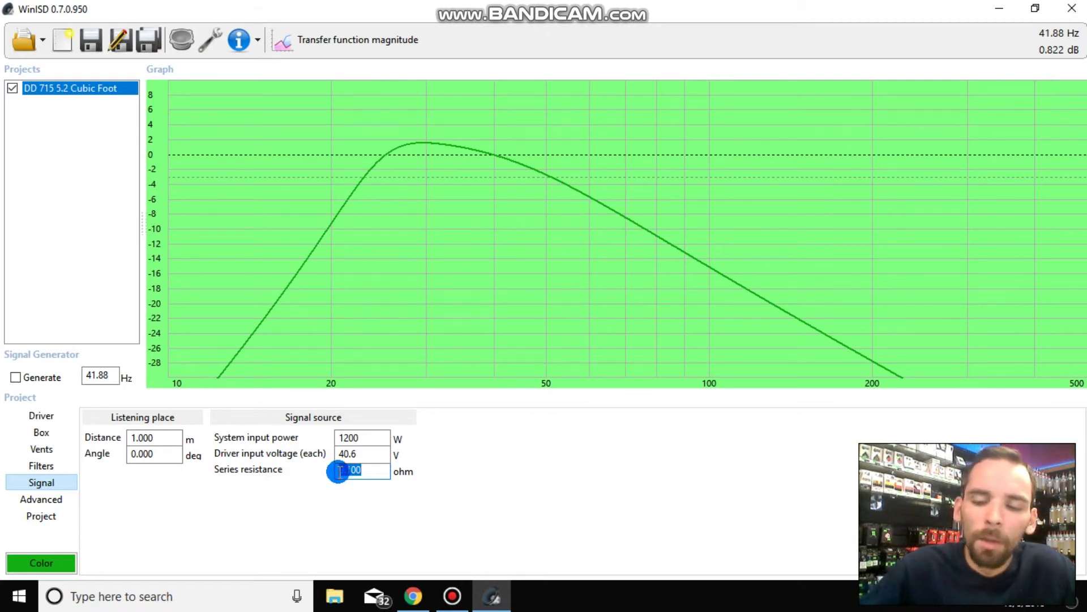
text(4)
- Review the advanced environment settings: 68.00 °F temperature, 30% humidity and 14.69595 psi air pressure
click(35, 502)
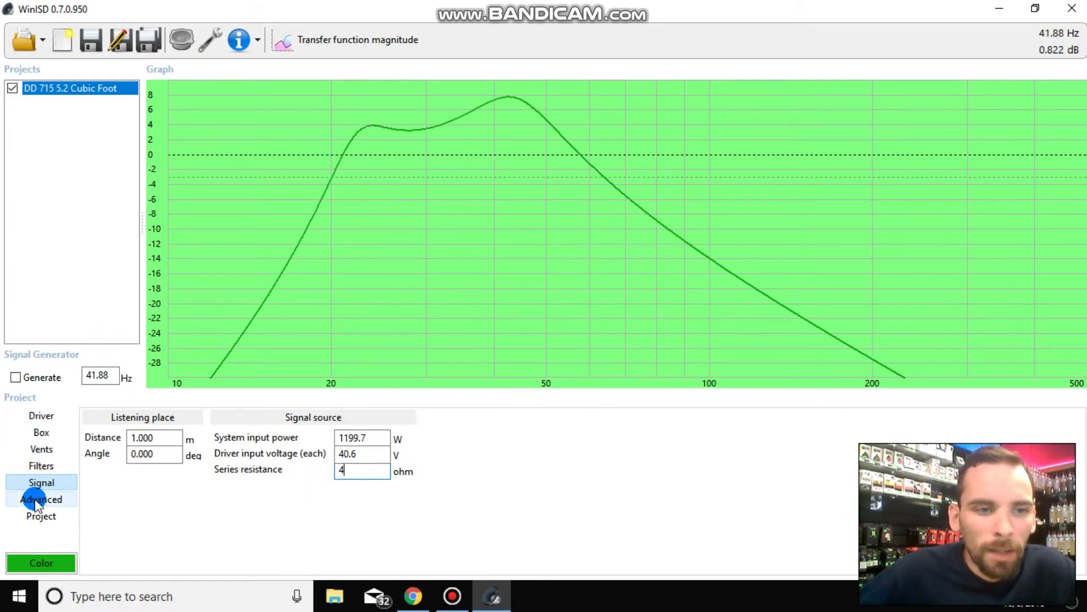
drag(102, 435, 113, 434)
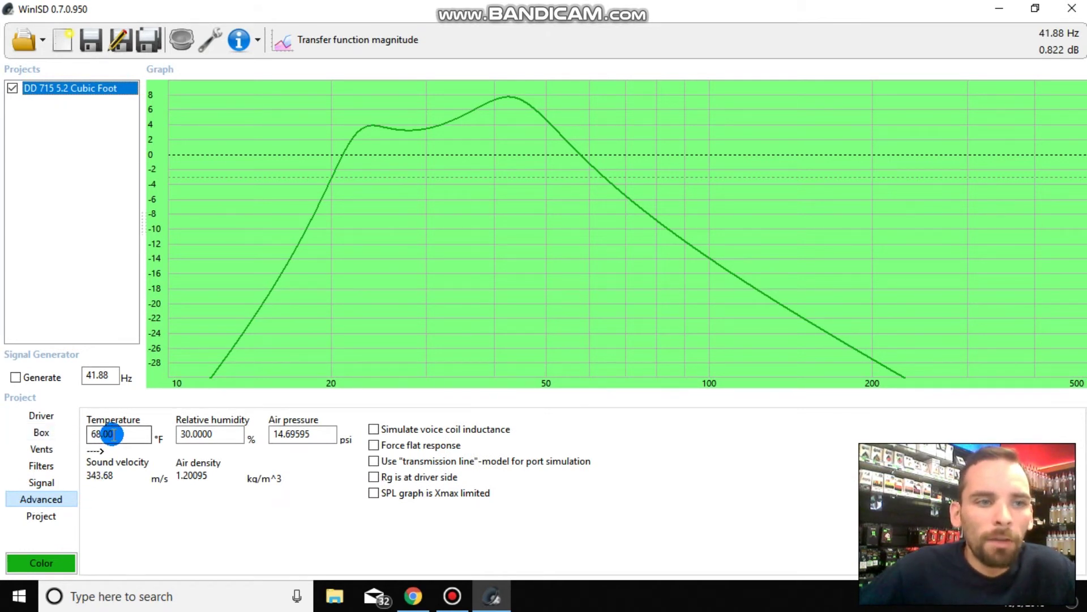
click(199, 434)
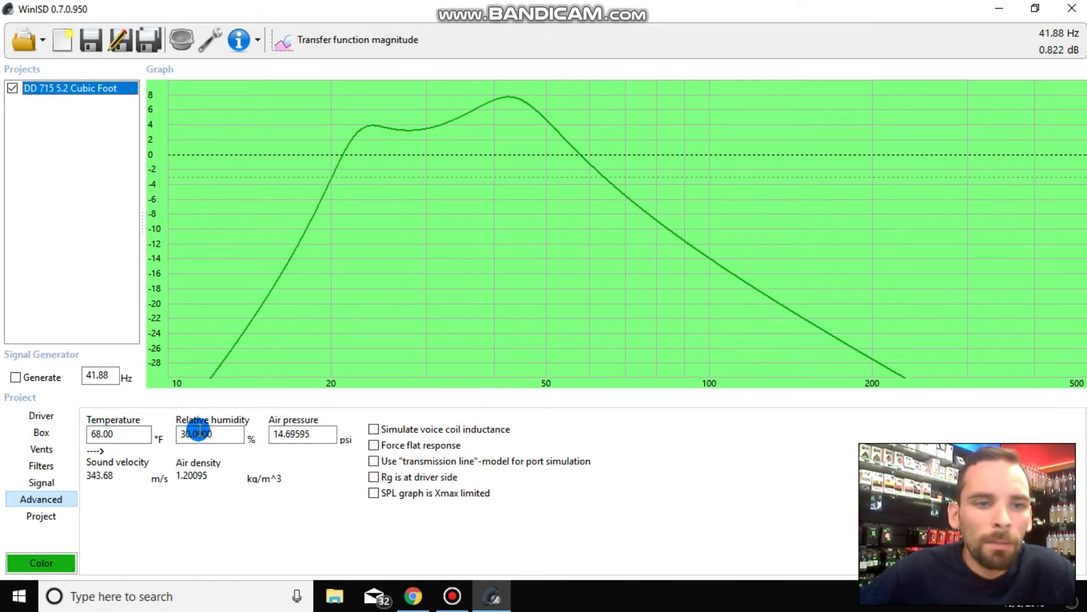
click(310, 439)
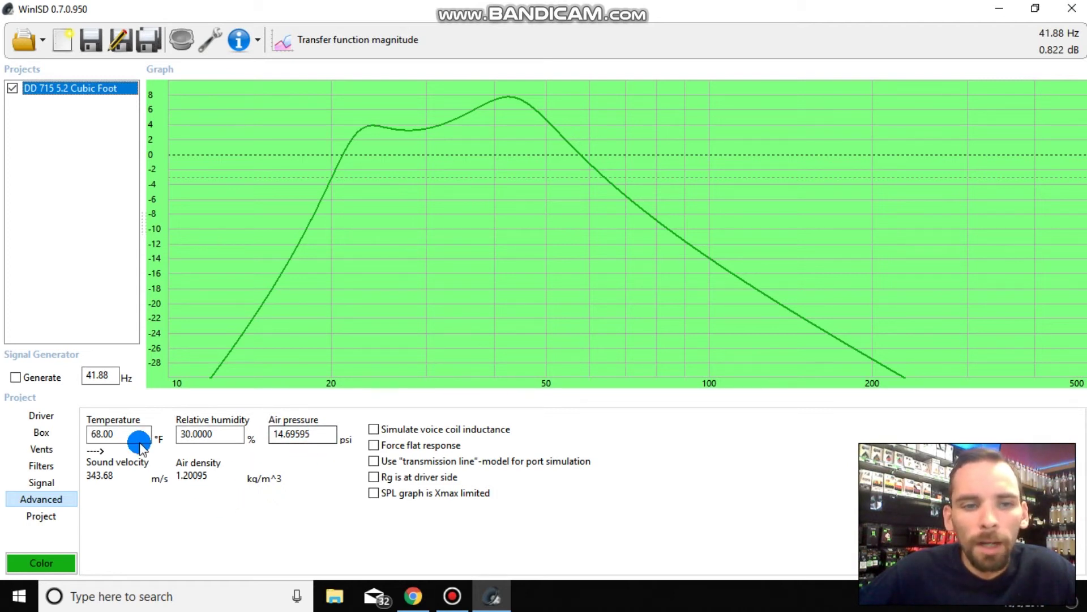
click(115, 434)
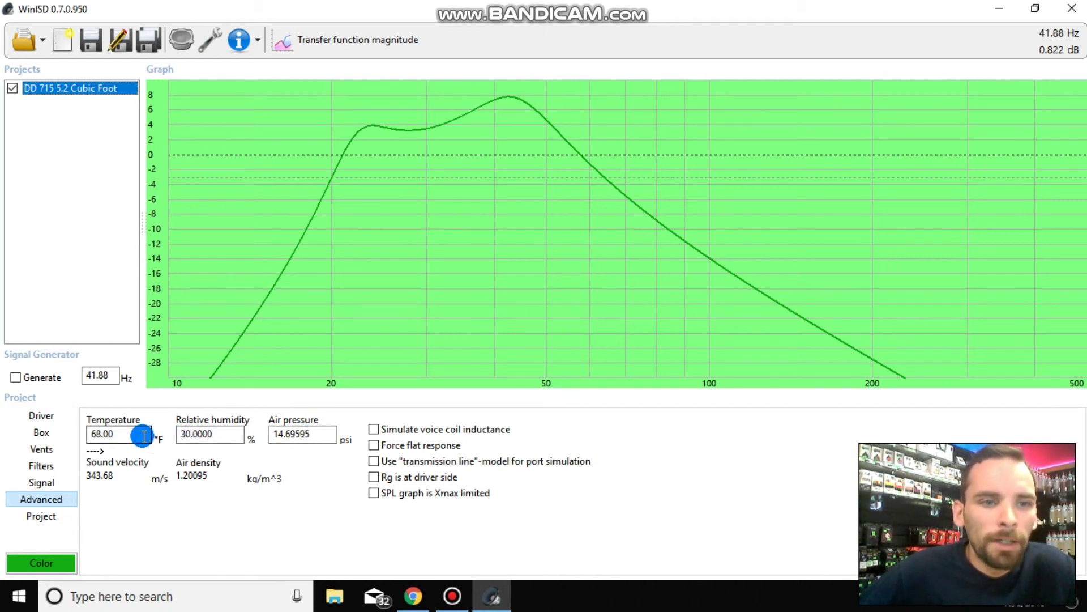
click(45, 516)
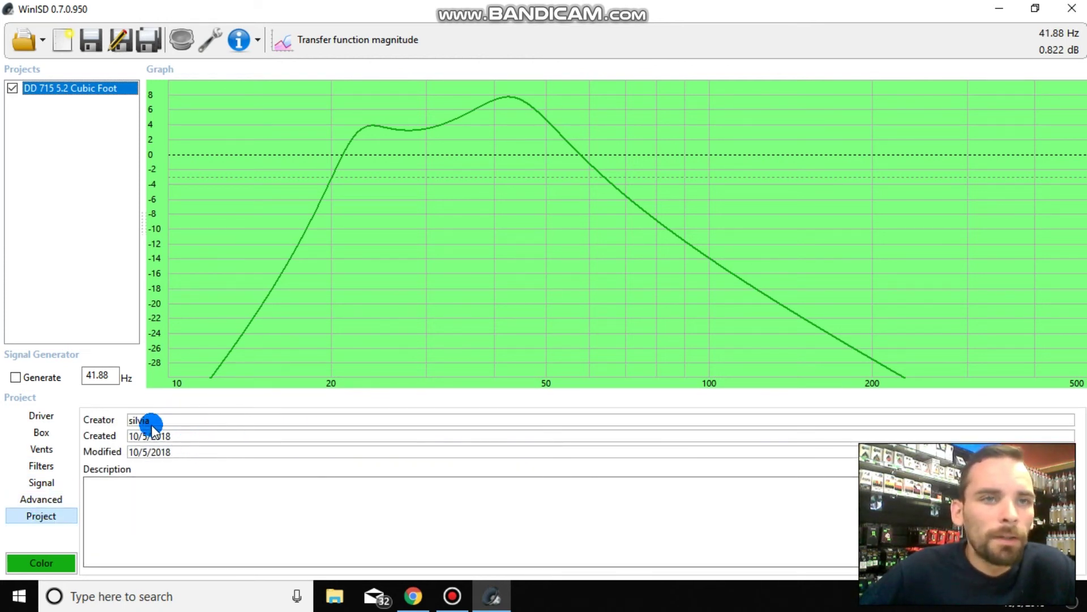
click(143, 484)
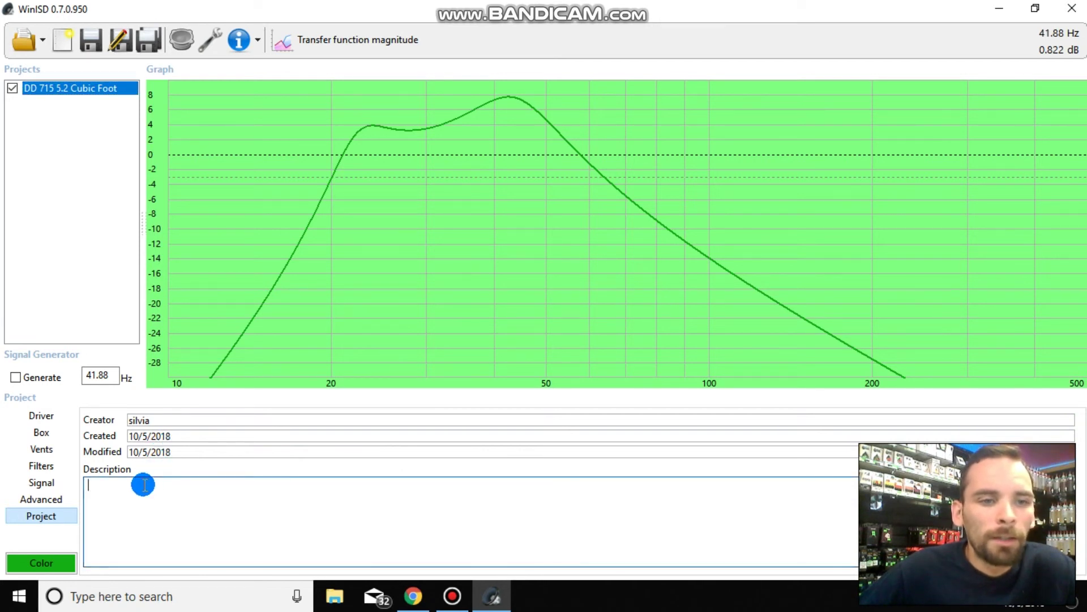
text(jf)
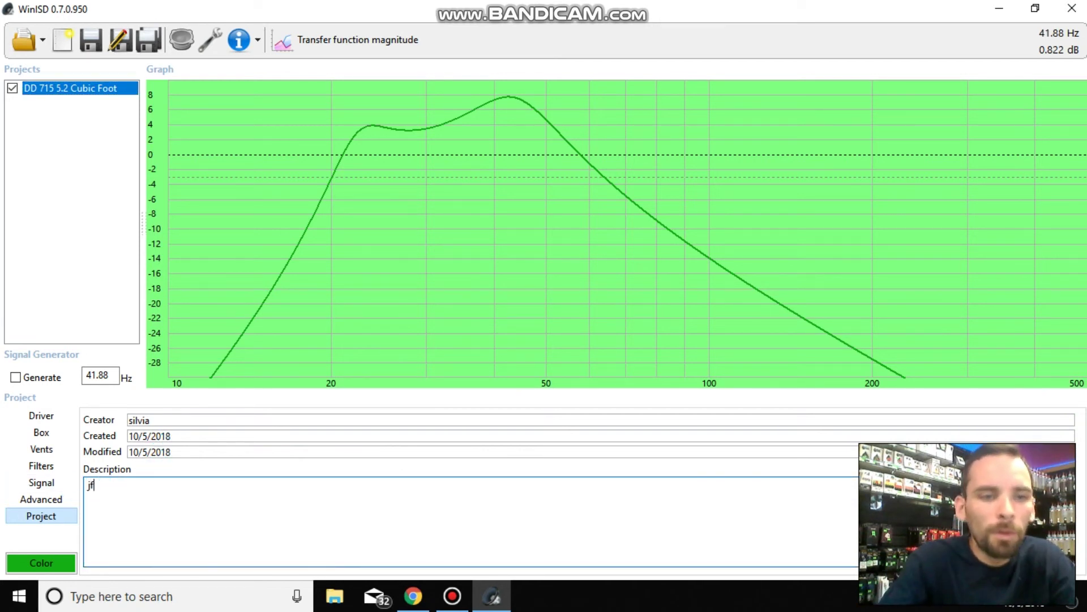
text(jfjadj;foiapoiqweljf;oaisjdf;ljiawefopij)
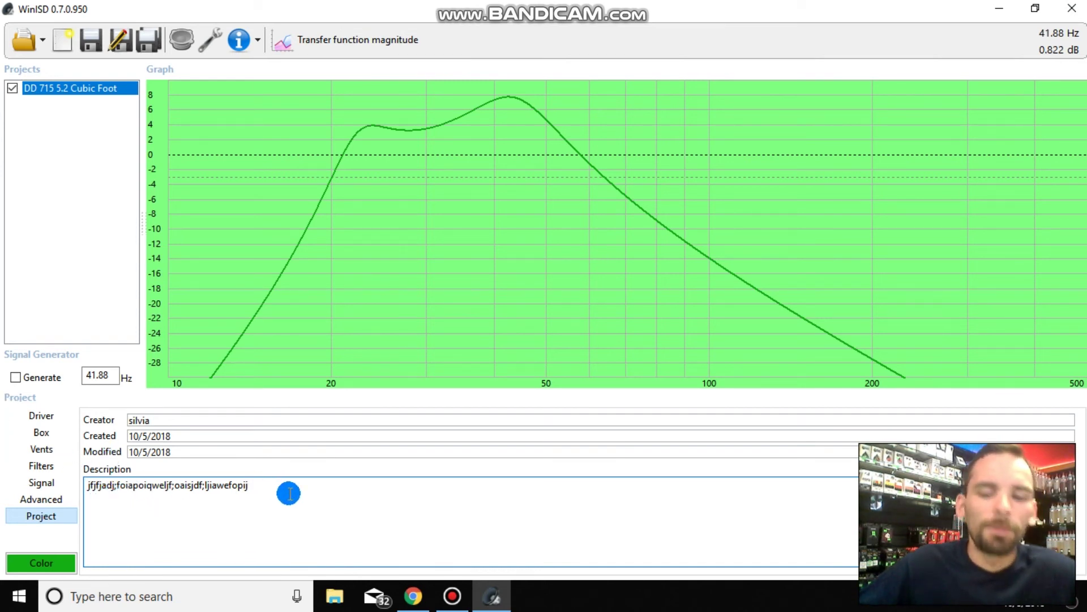
key(BackSpace)
key(BackSpace)
key(BackSpace)
key(BackSpace)
key(BackSpace)
key(BackSpace)
key(BackSpace)
key(BackSpace)
key(BackSpace)
key(BackSpace)
key(BackSpace)
key(BackSpace)
key(BackSpace)
key(BackSpace)
key(BackSpace)
key(BackSpace)
key(BackSpace)
key(BackSpace)
key(BackSpace)
key(BackSpace)
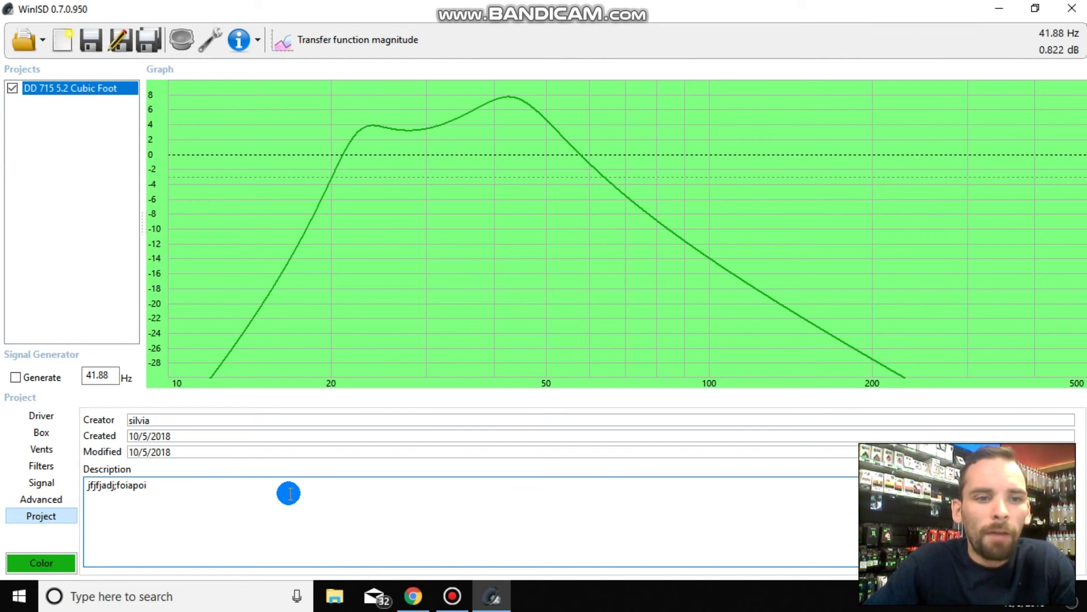
key(BackSpace)
key(BackSpace)
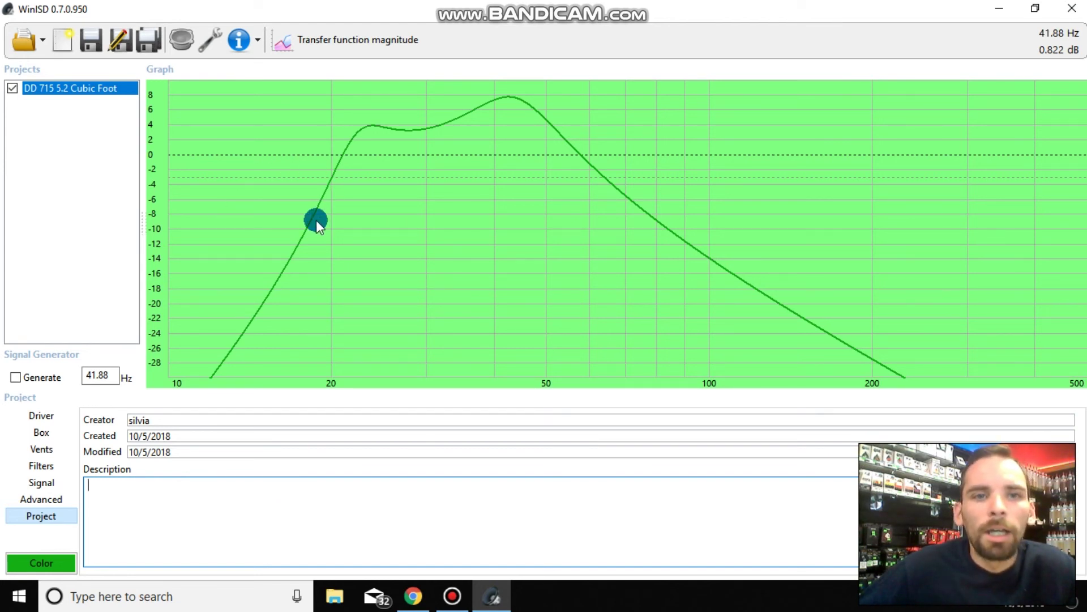
- Move the graph crosshair to 27.65 Hz to read the 3.202 dB response level
drag(316, 220, 406, 223)
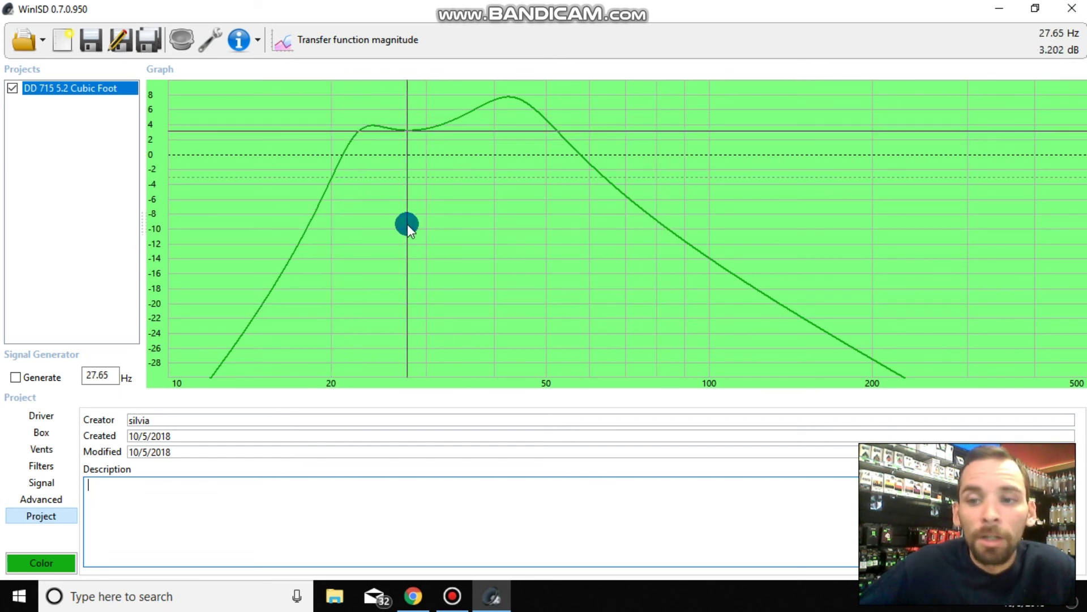